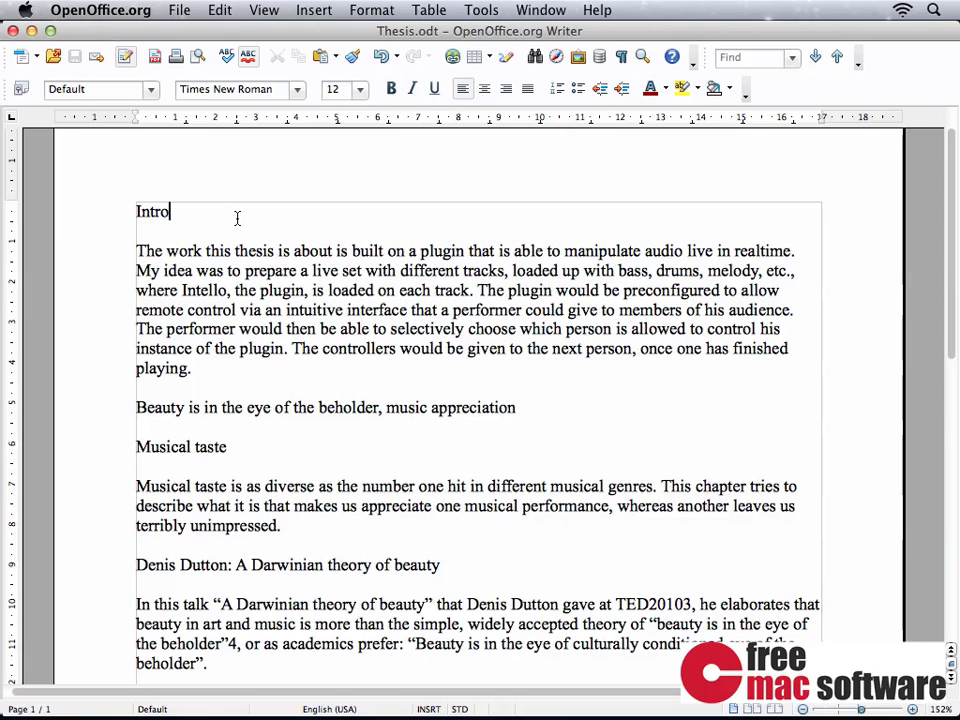
Apply the Heading 1 paragraph style to the "Intro" title
{"action": "left_click", "coordinate": [152, 90]}
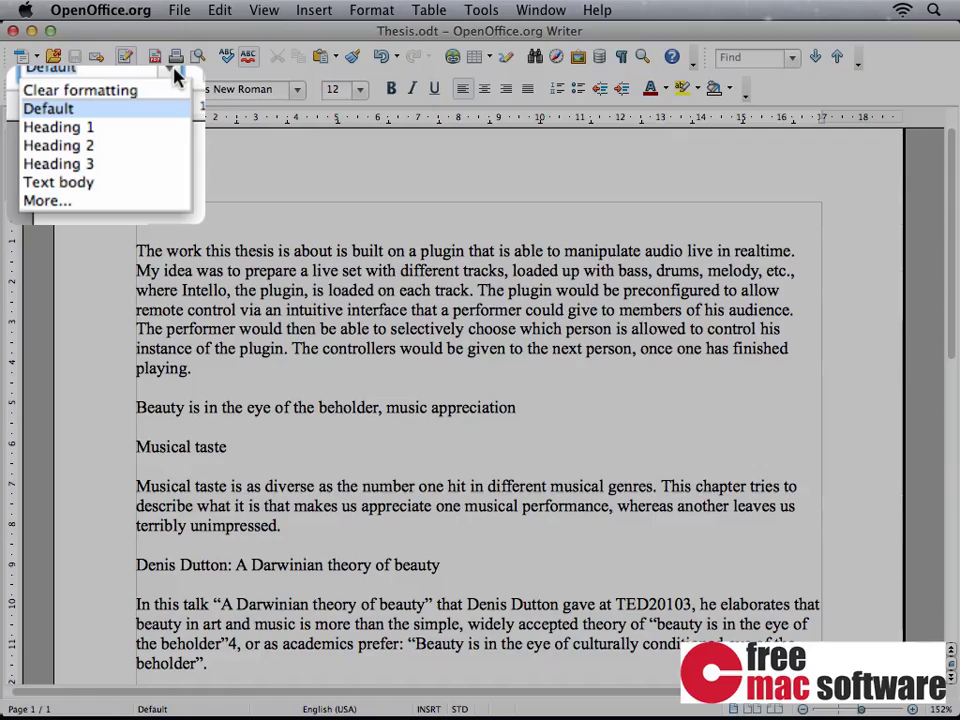
{"action": "left_click", "coordinate": [172, 72]}
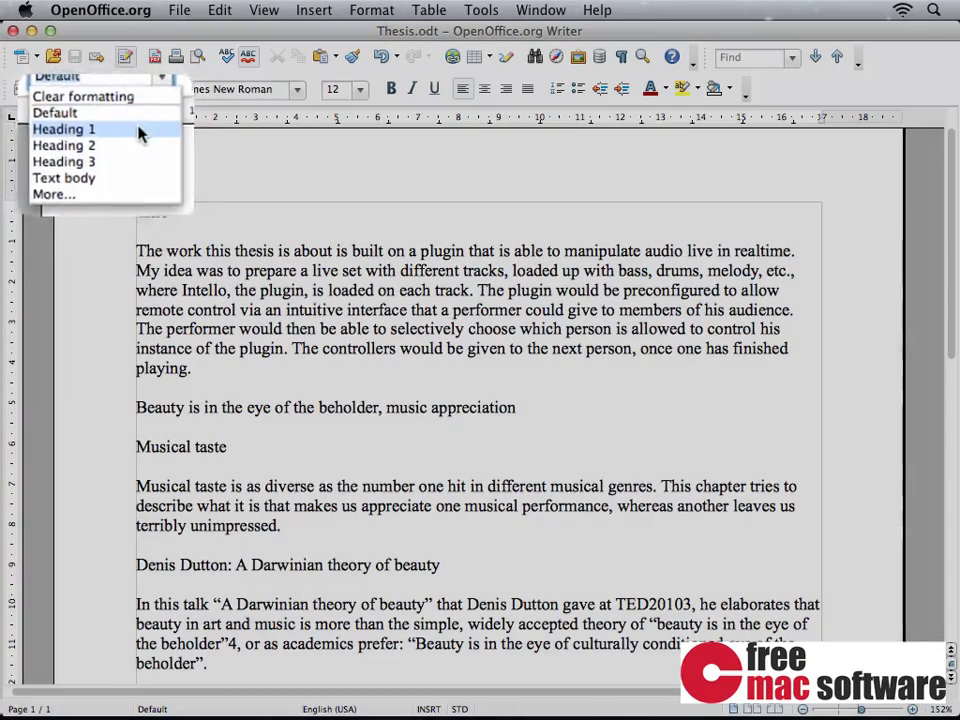
{"action": "left_click", "coordinate": [141, 131]}
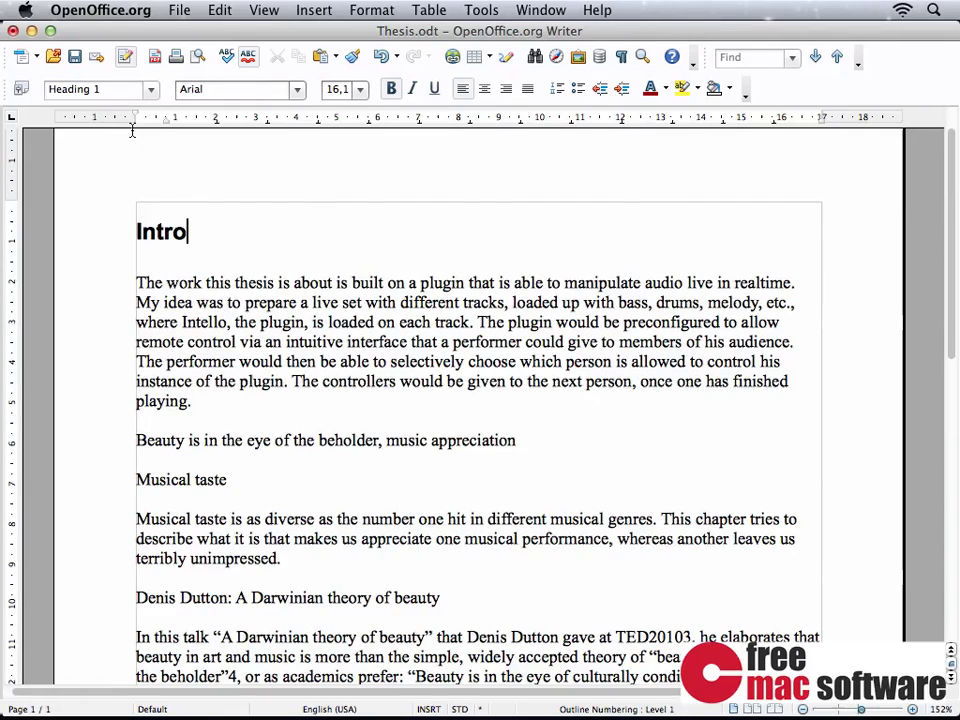
Select the remaining section titles together, starting with "Beauty is in the eye of the beholder, music appreciation", and apply the Heading 1 style
{"action": "scroll", "coordinate": [140, 280], "scroll_direction": "down", "scroll_amount": 3}
{"action": "left_click", "coordinate": [142, 283]}
{"action": "double_click", "coordinate": [142, 283]}
{"action": "scroll", "coordinate": [193, 572], "scroll_direction": "down", "scroll_amount": 2}
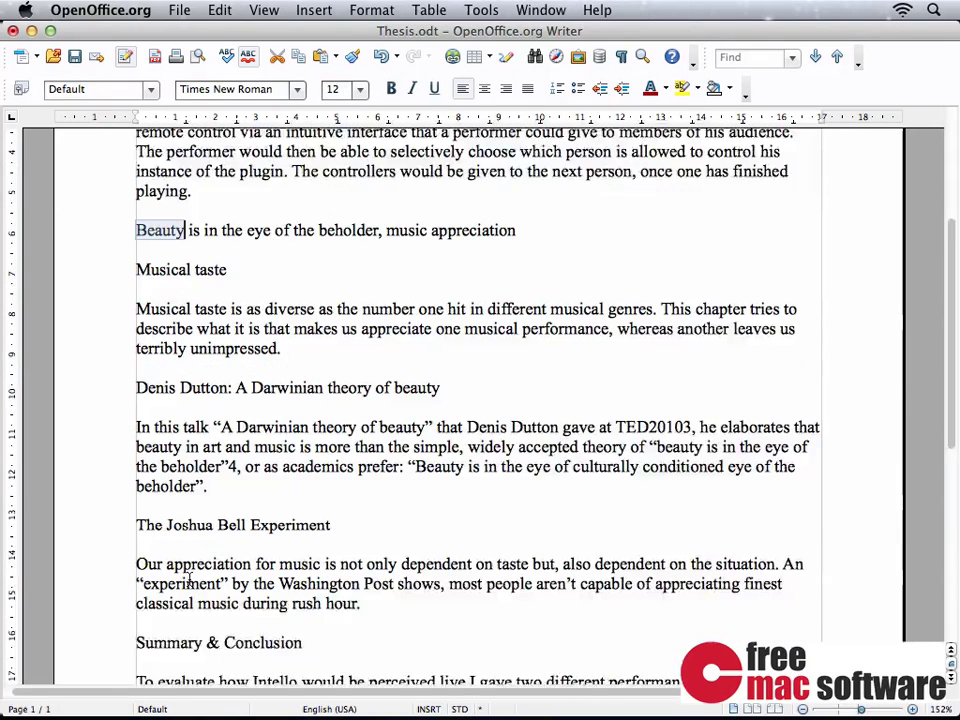
{"action": "double_click", "coordinate": [168, 590], "text": "super"}
{"action": "left_click", "coordinate": [150, 89]}
{"action": "left_click", "coordinate": [96, 150]}
Apply the Heading 2 style to "Musical taste", "Denis Dutton: A Darwinian theory of beauty" and "The Joshua Bell Experiment"
{"action": "double_click", "coordinate": [162, 249]}
{"action": "double_click", "coordinate": [155, 367], "text": "super"}
{"action": "double_click", "coordinate": [190, 505], "text": "super"}
{"action": "left_click", "coordinate": [150, 89]}
{"action": "left_click", "coordinate": [100, 147]}
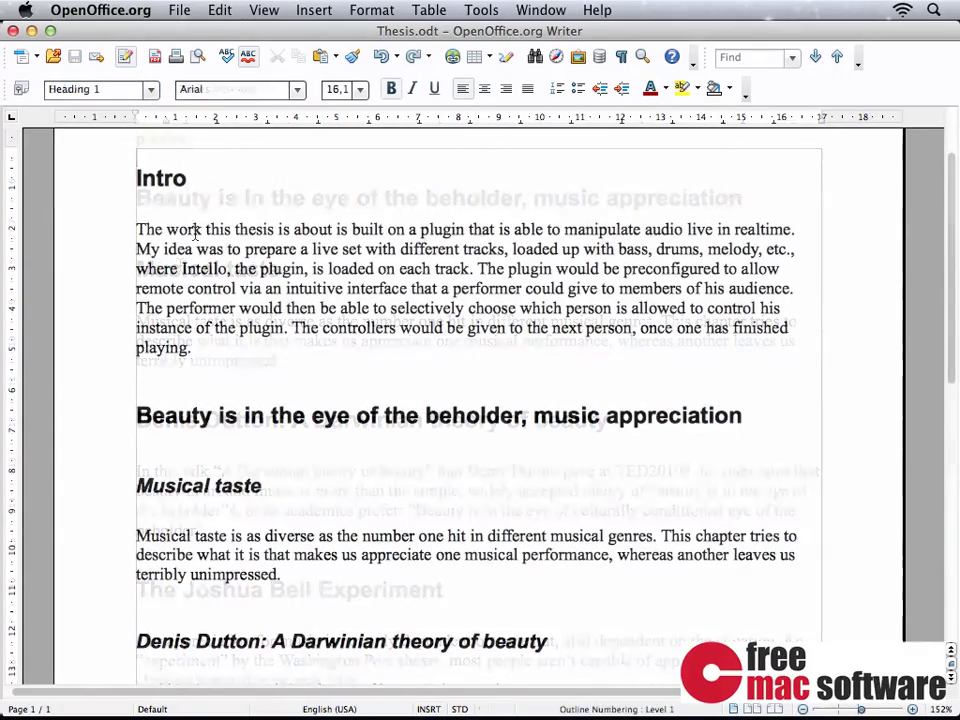
Open Styles and Formatting for the "Intro" heading and examine the character, page and paragraph style lists
{"action": "left_click", "coordinate": [194, 229]}
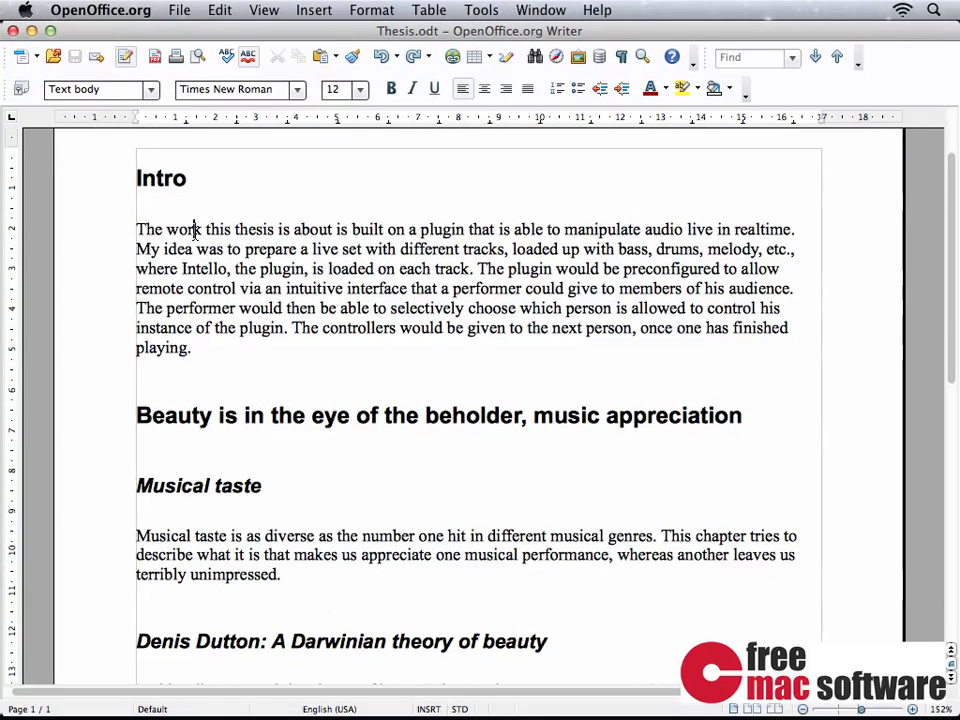
{"action": "left_click", "coordinate": [174, 180]}
{"action": "left_click", "coordinate": [21, 89]}
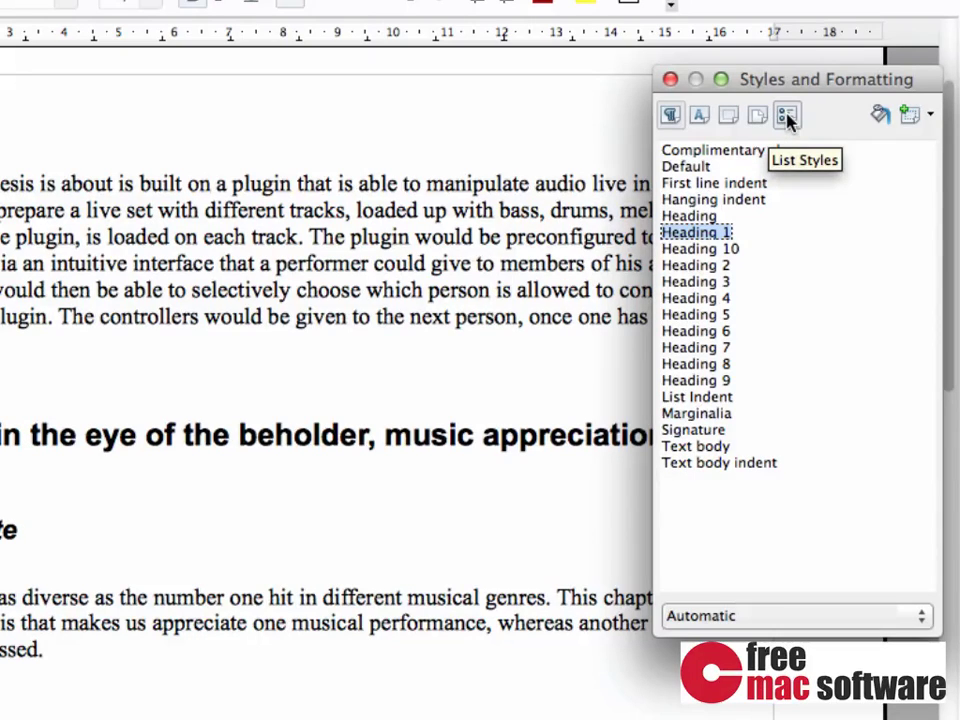
{"action": "left_click", "coordinate": [699, 116]}
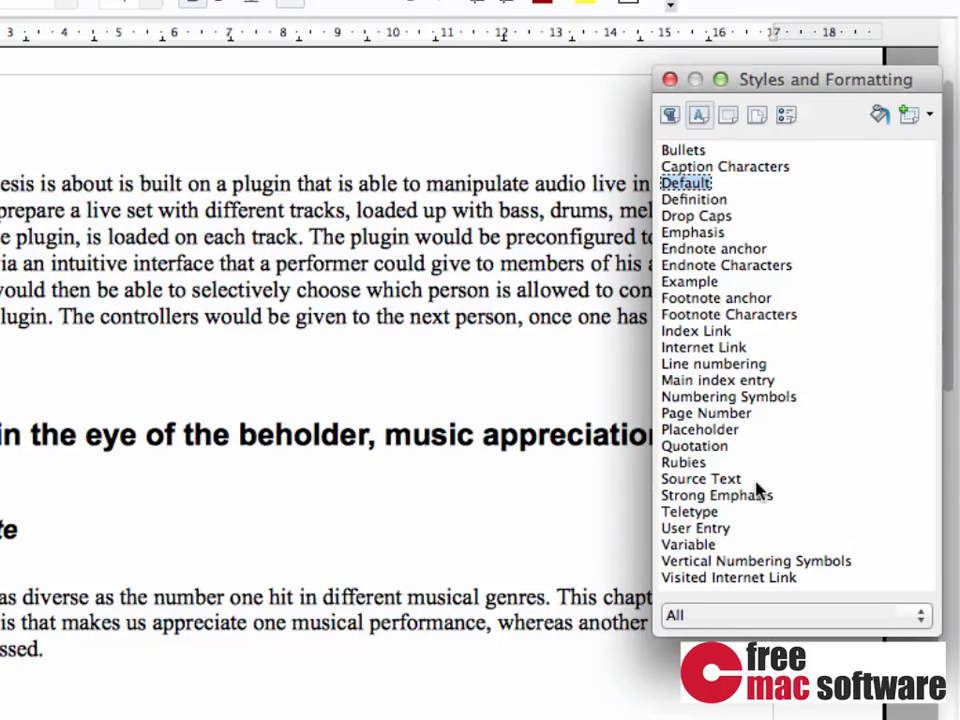
{"action": "left_click", "coordinate": [757, 117]}
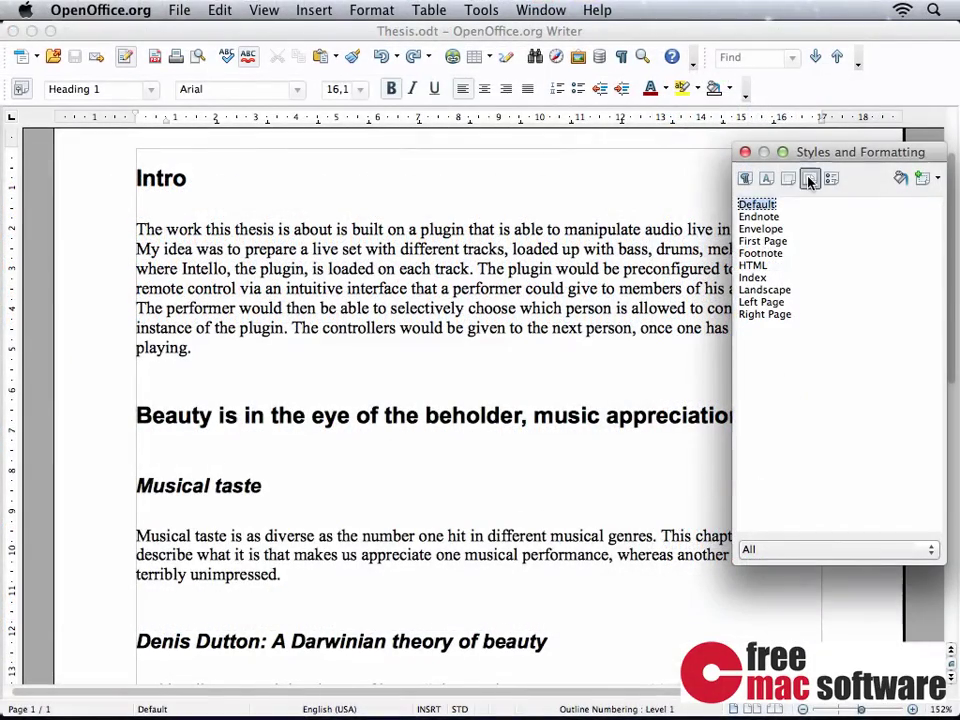
{"action": "left_click", "coordinate": [748, 178]}
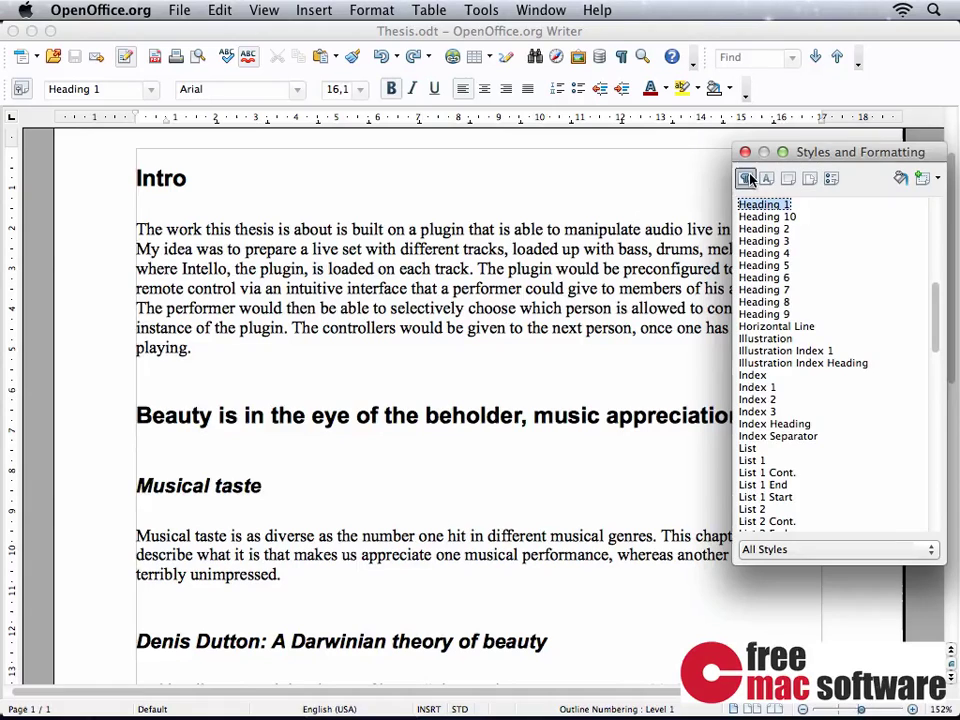
Set the "Intro" heading's font size to 20 and update the Heading 1 style from it
{"action": "left_click", "coordinate": [190, 177]}
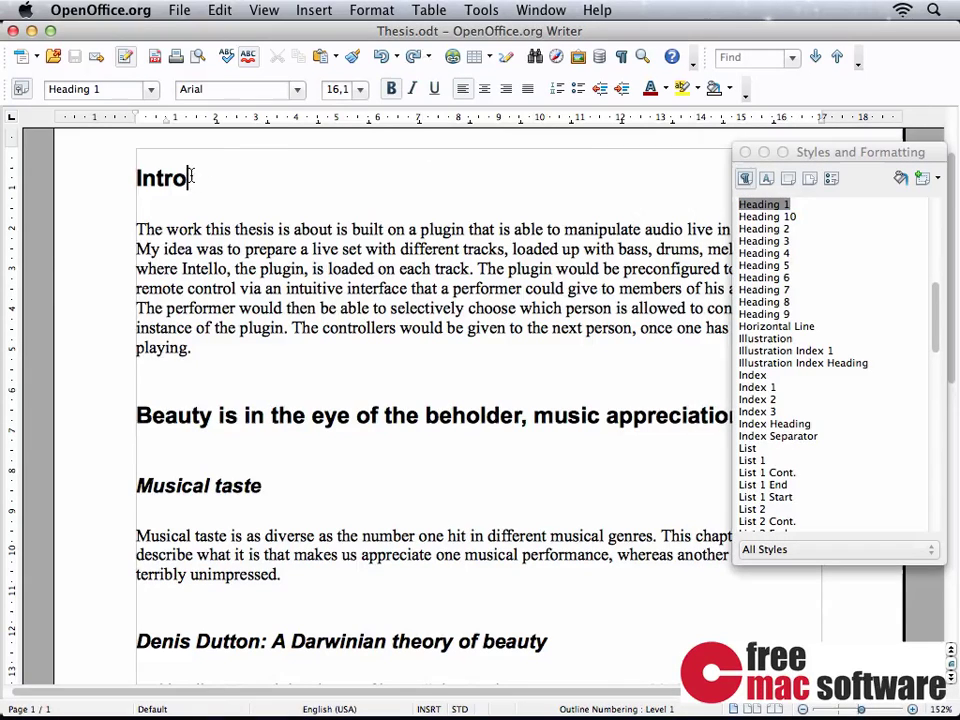
{"action": "double_click", "coordinate": [190, 177]}
{"action": "left_click", "coordinate": [360, 89]}
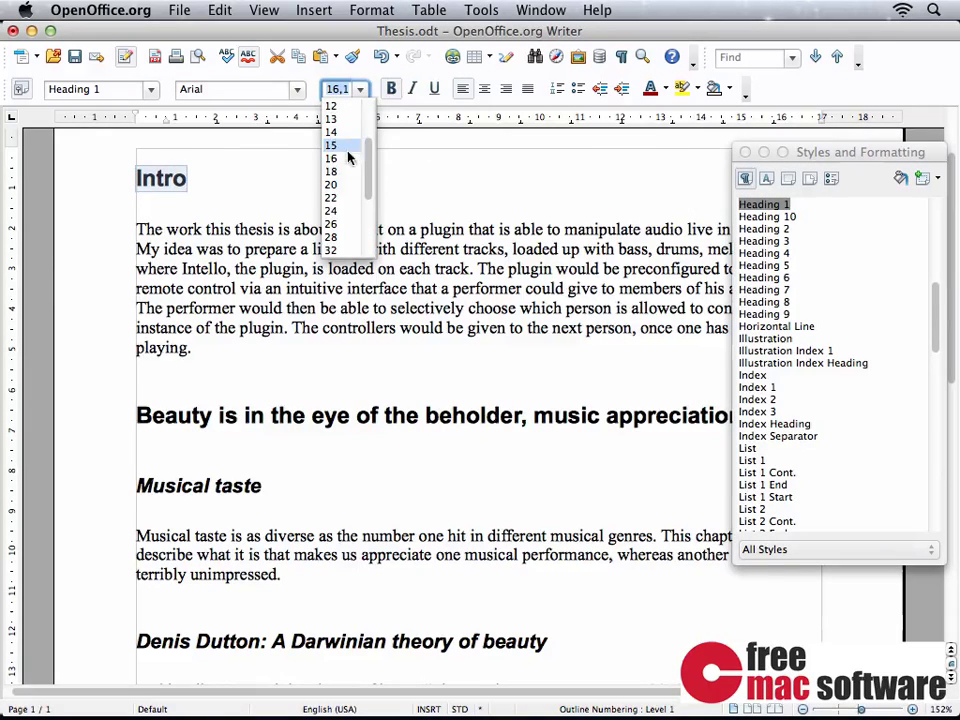
{"action": "left_click", "coordinate": [332, 184]}
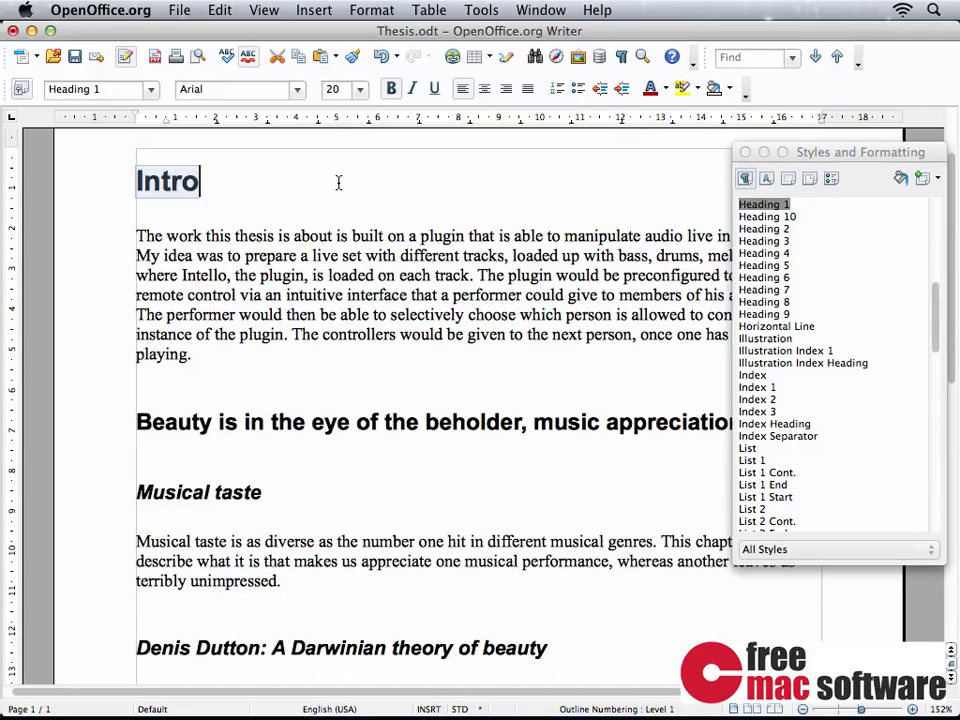
{"action": "left_click", "coordinate": [336, 178]}
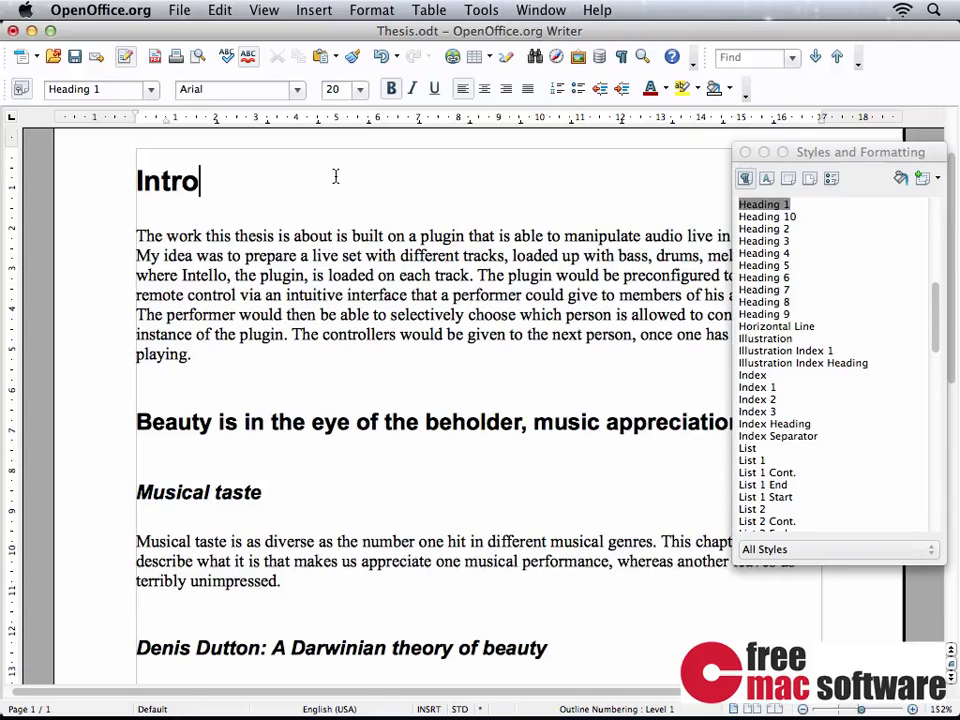
{"action": "left_click", "coordinate": [929, 180]}
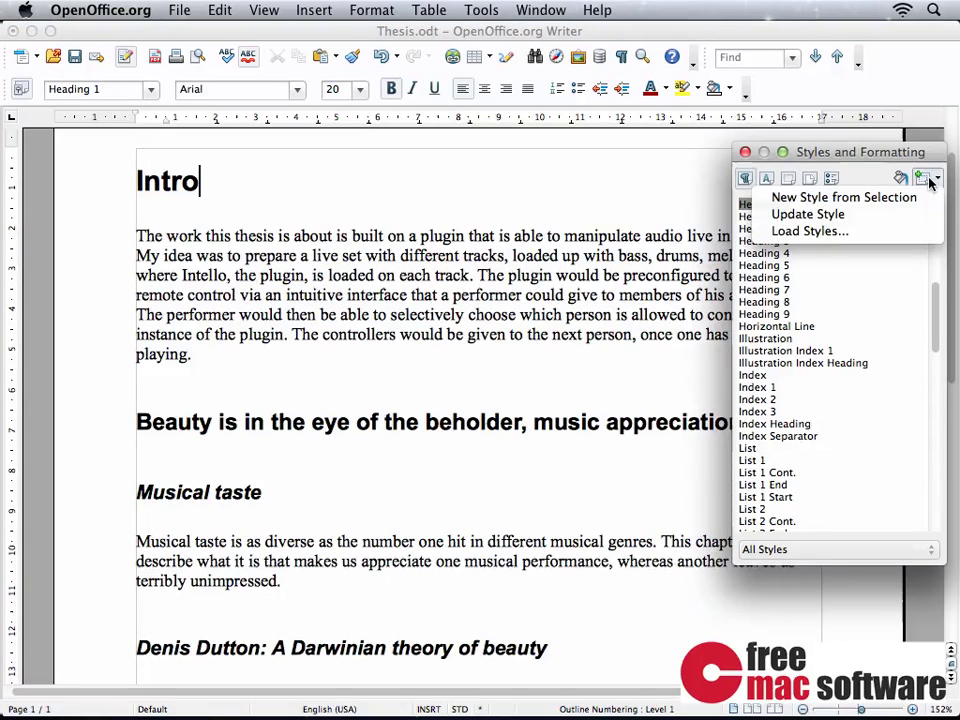
{"action": "left_click", "coordinate": [864, 218]}
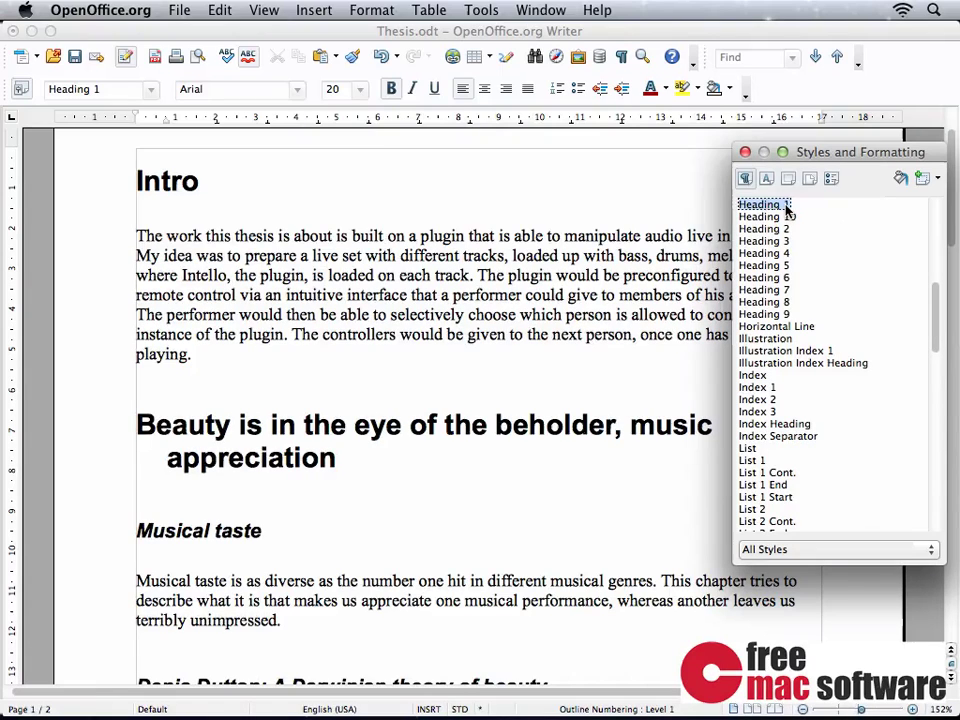
Open the Heading 1 paragraph style for modification and examine the styles it can be linked with
{"action": "right_click", "coordinate": [787, 208]}
{"action": "left_click", "coordinate": [828, 232]}
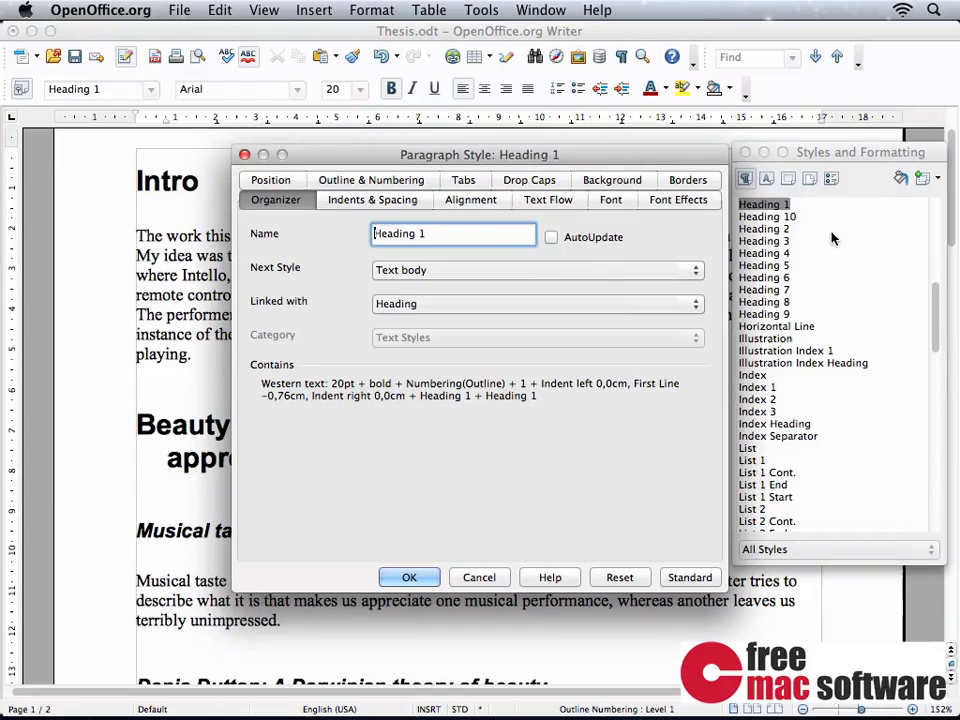
{"action": "left_click", "coordinate": [610, 305]}
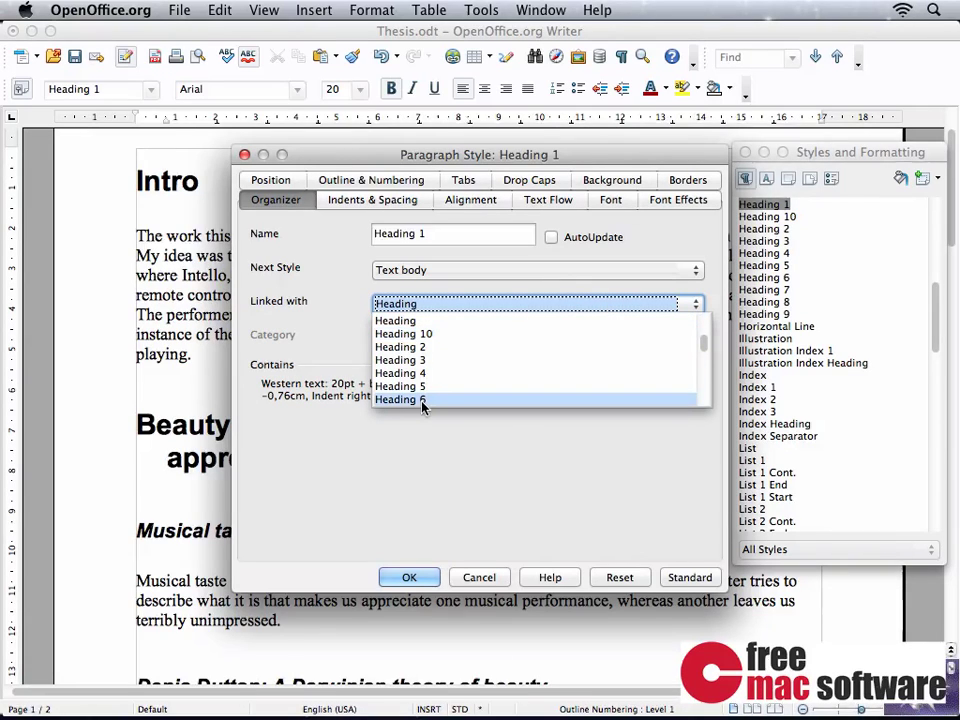
{"action": "left_click", "coordinate": [428, 437]}
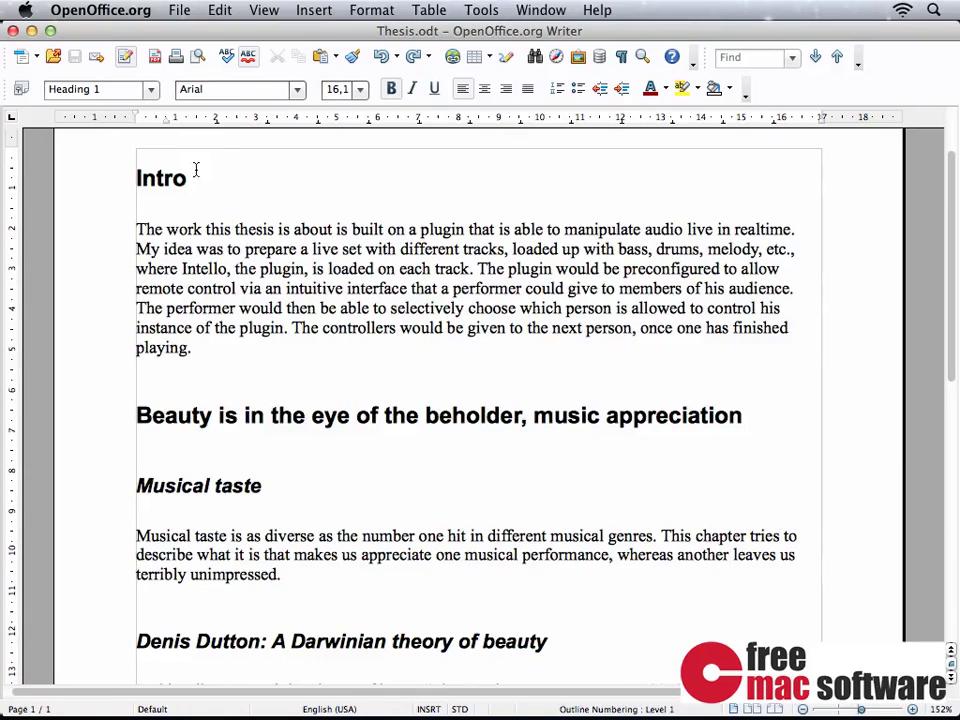
Insert a page break before the "Intro" heading using the First Page style
{"action": "left_click", "coordinate": [313, 10]}
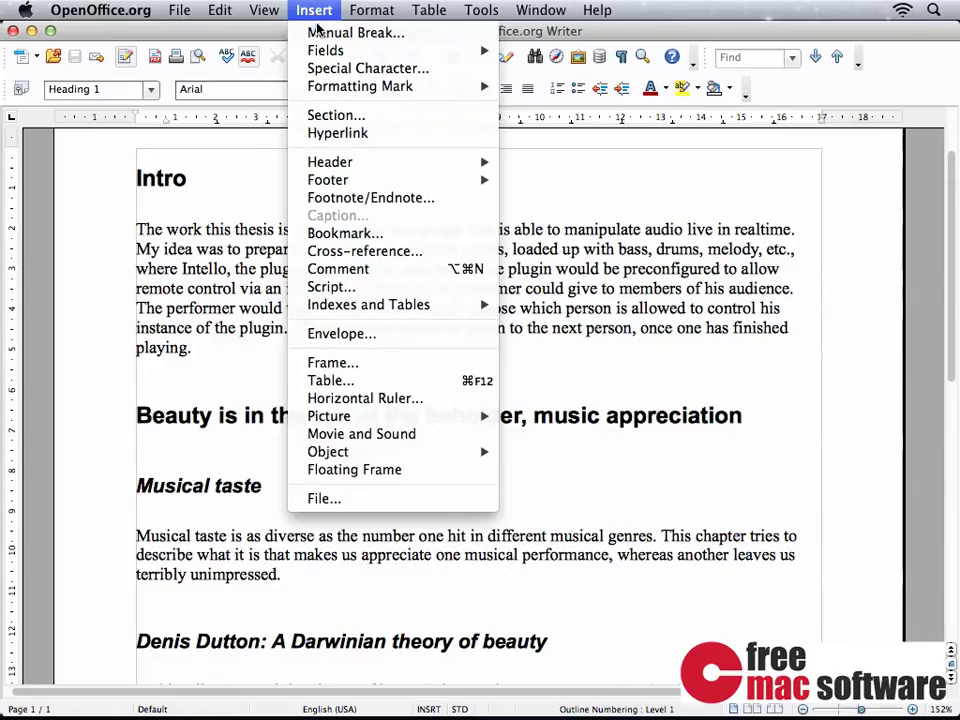
{"action": "left_click", "coordinate": [316, 33]}
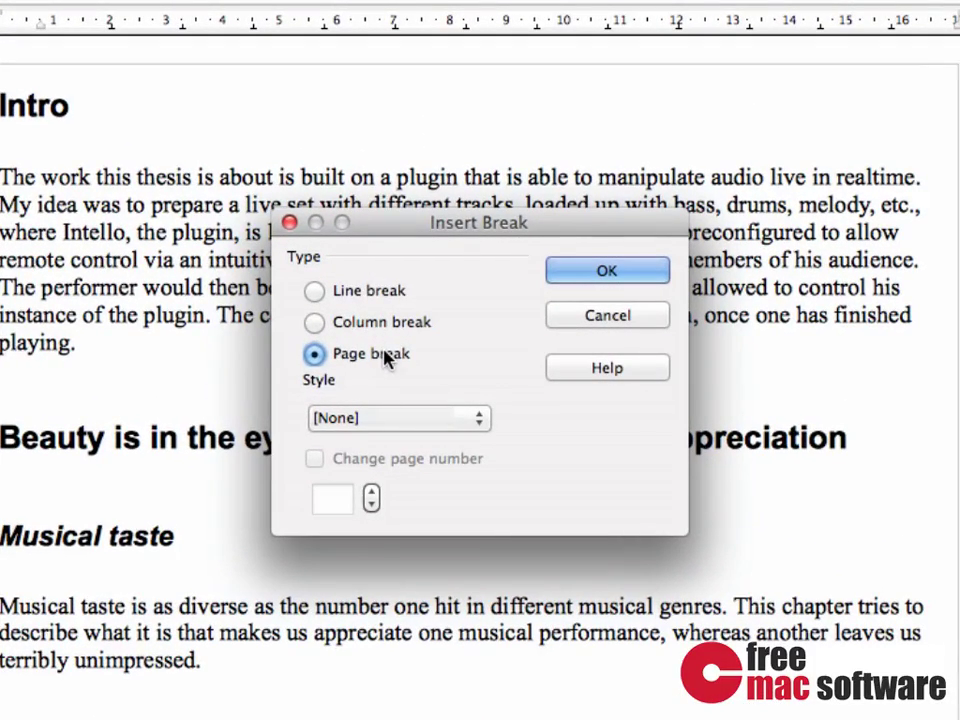
{"action": "left_click", "coordinate": [469, 421]}
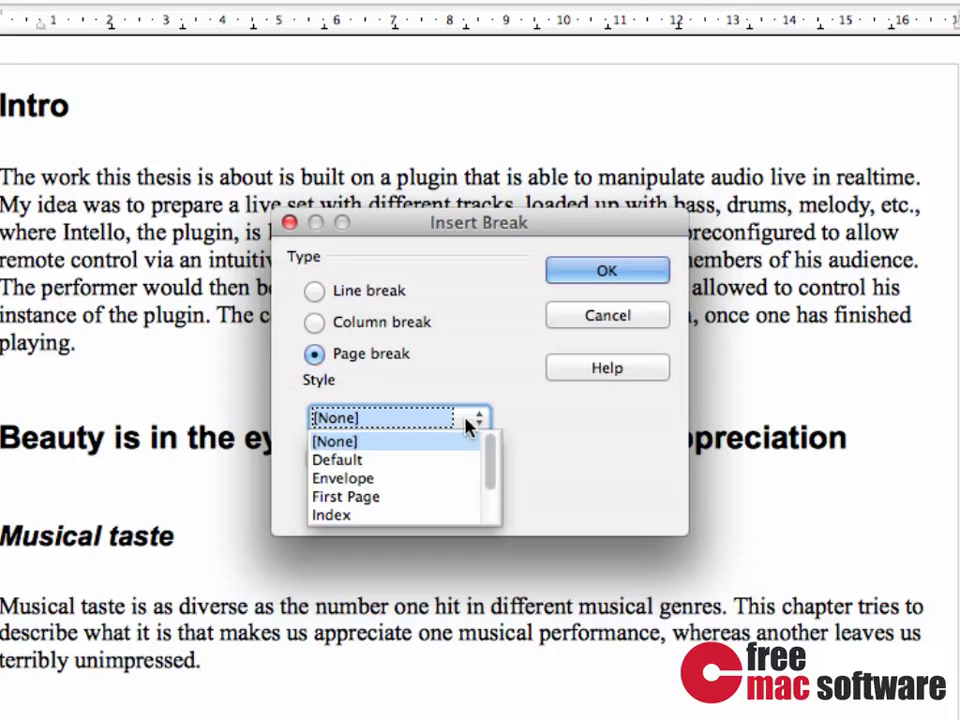
{"action": "left_click", "coordinate": [447, 497]}
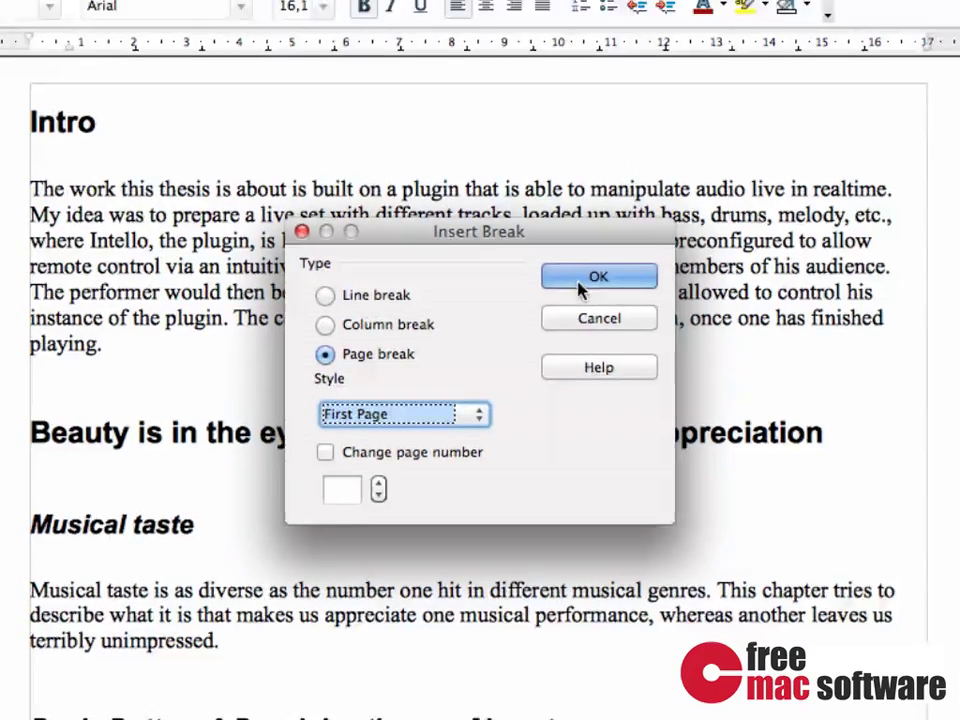
{"action": "left_click", "coordinate": [580, 288]}
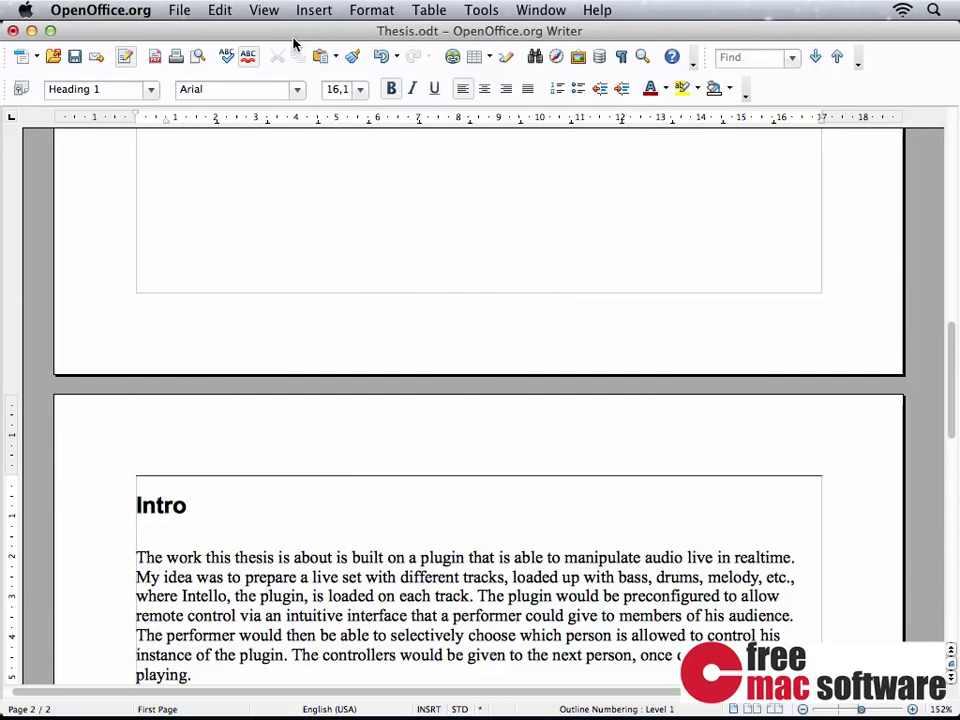
Insert another page break before "Intro" using the Index page style, with the page number changed to 1
{"action": "left_click", "coordinate": [313, 10]}
{"action": "left_click", "coordinate": [313, 32]}
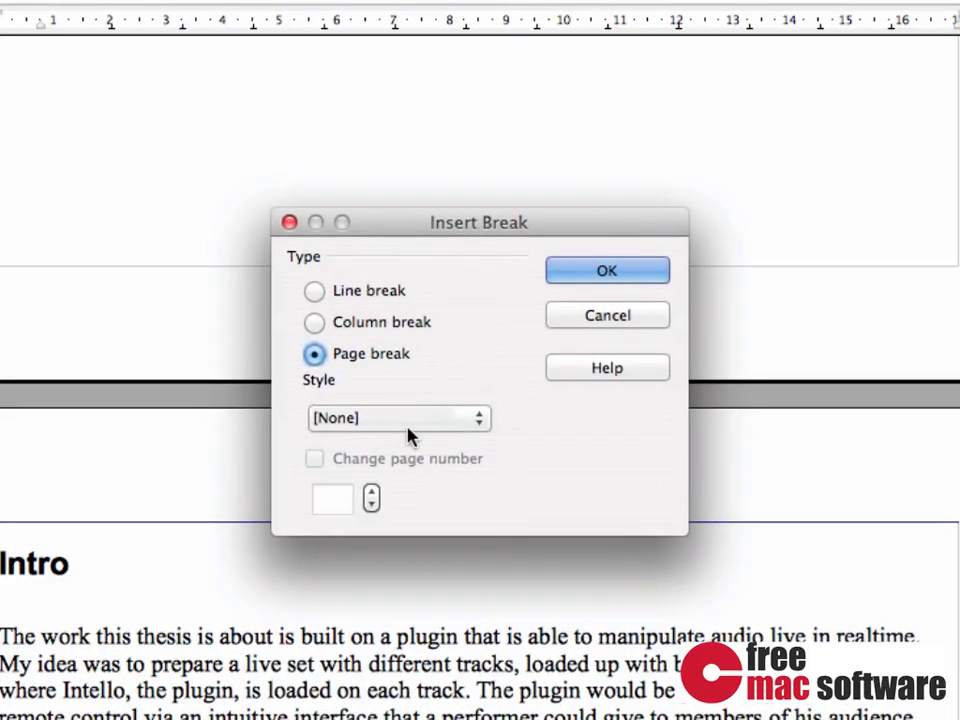
{"action": "left_click", "coordinate": [424, 408]}
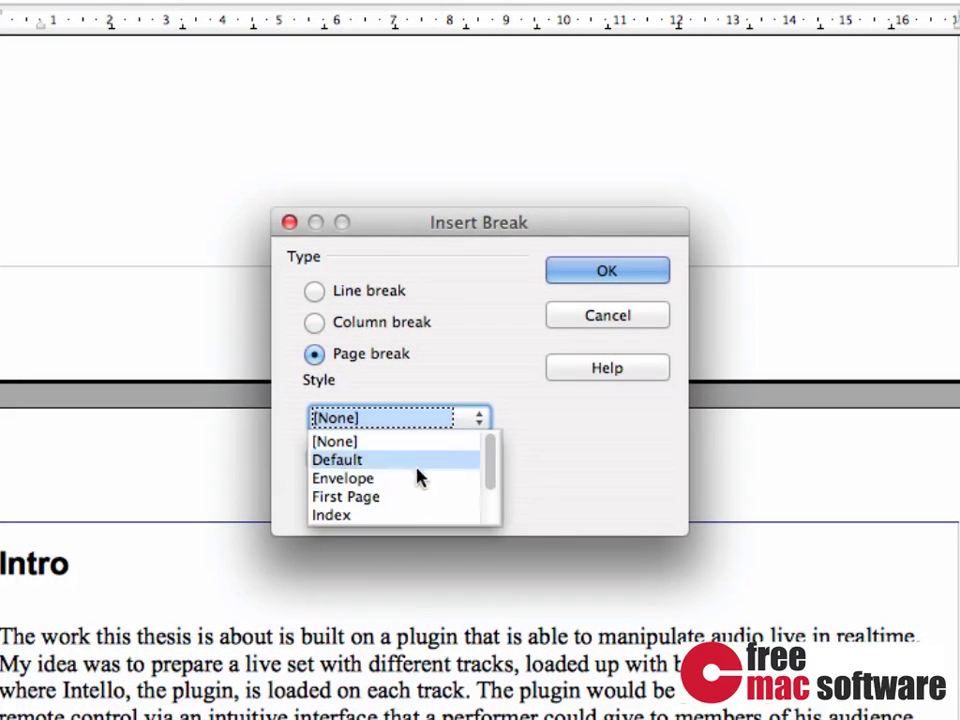
{"action": "left_click", "coordinate": [378, 515]}
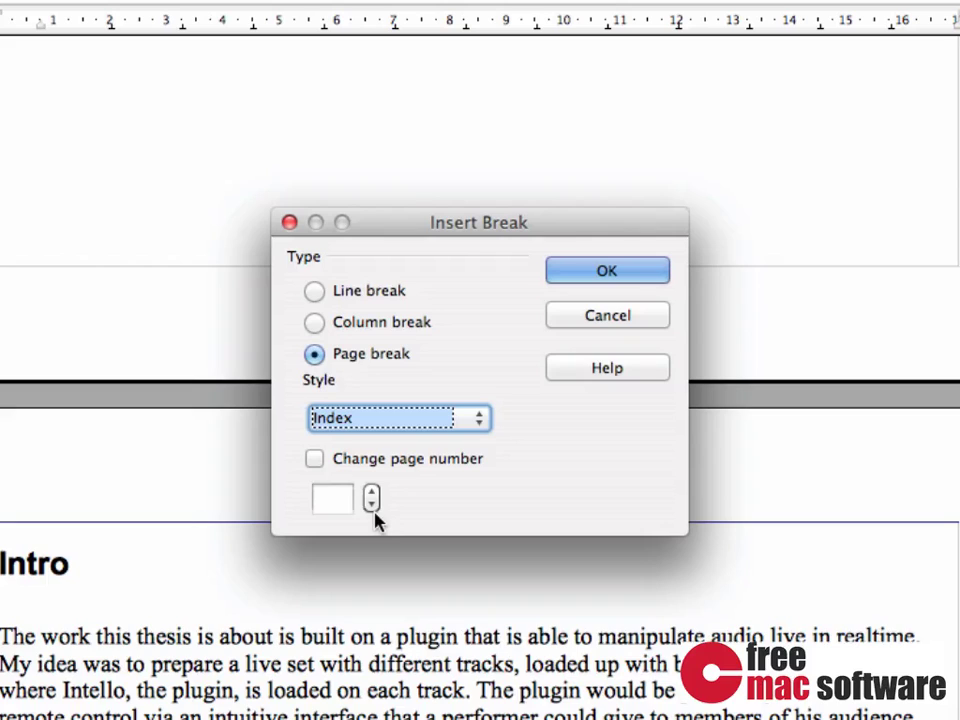
{"action": "left_click", "coordinate": [340, 462]}
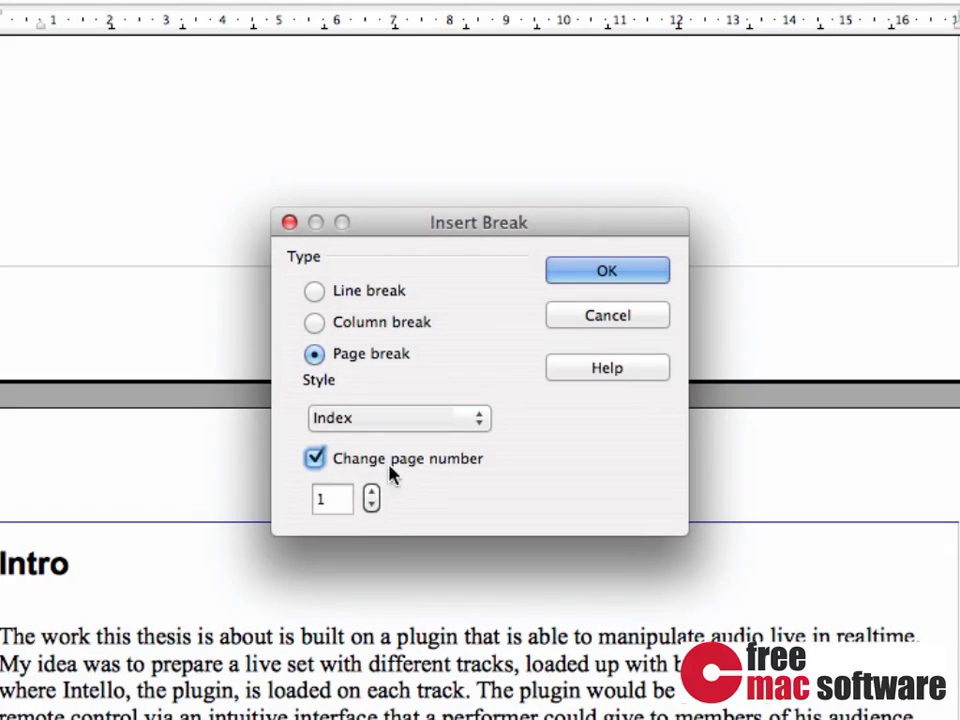
{"action": "left_click", "coordinate": [574, 273]}
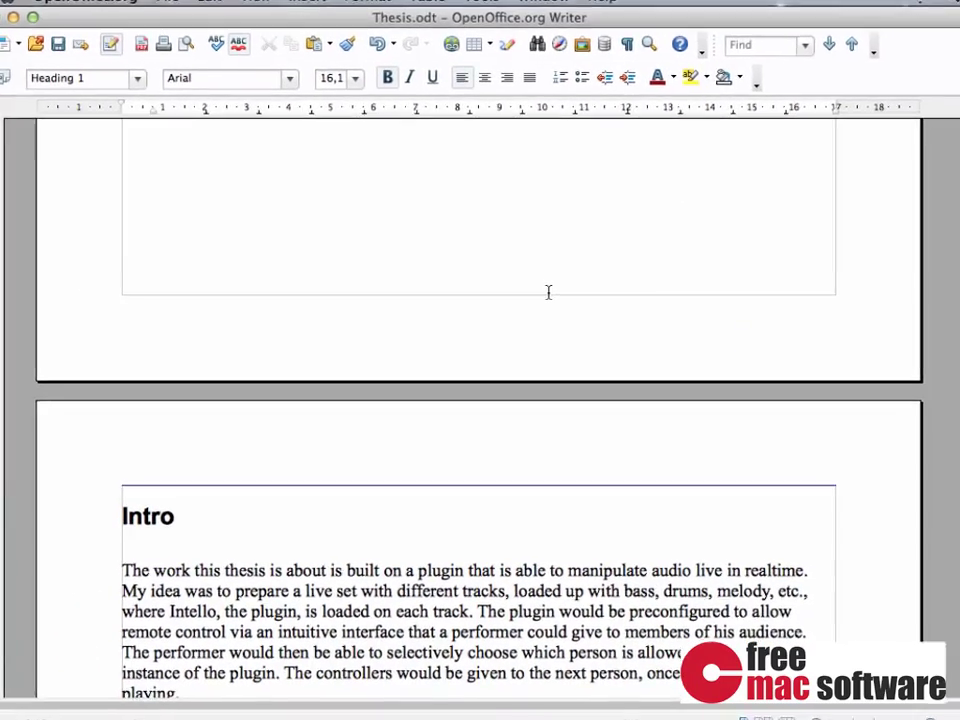
Insert a protected table of contents for the entire document on the empty page before "Intro", keeping the title "Table of Contents"
{"action": "scroll", "coordinate": [544, 295], "scroll_direction": "up", "scroll_amount": 5}
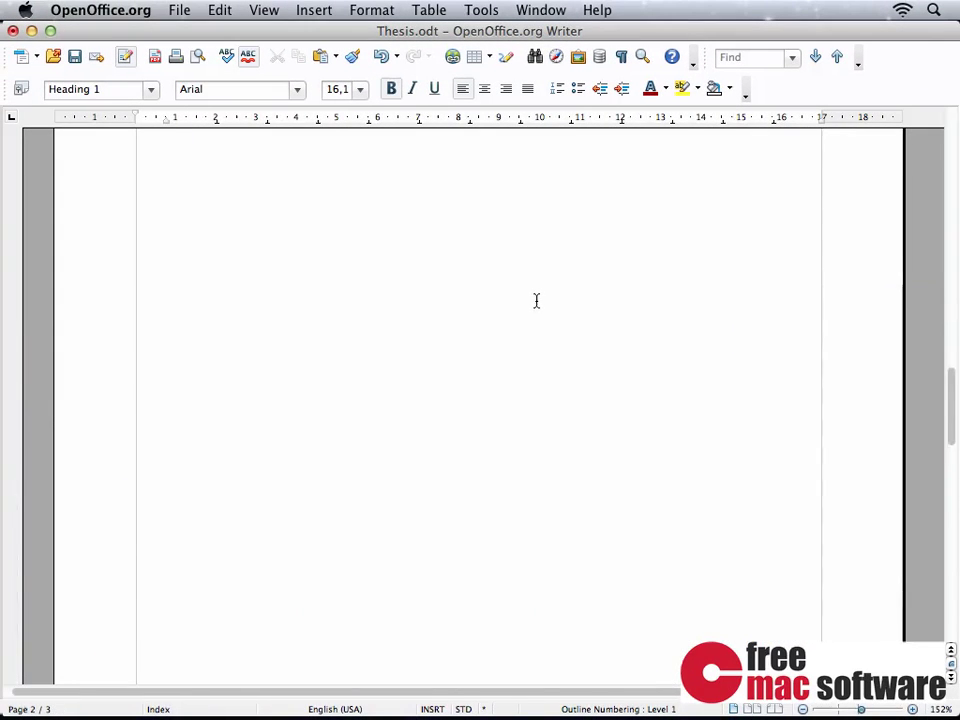
{"action": "scroll", "coordinate": [533, 303], "scroll_direction": "up", "scroll_amount": 5}
{"action": "left_click", "coordinate": [405, 343]}
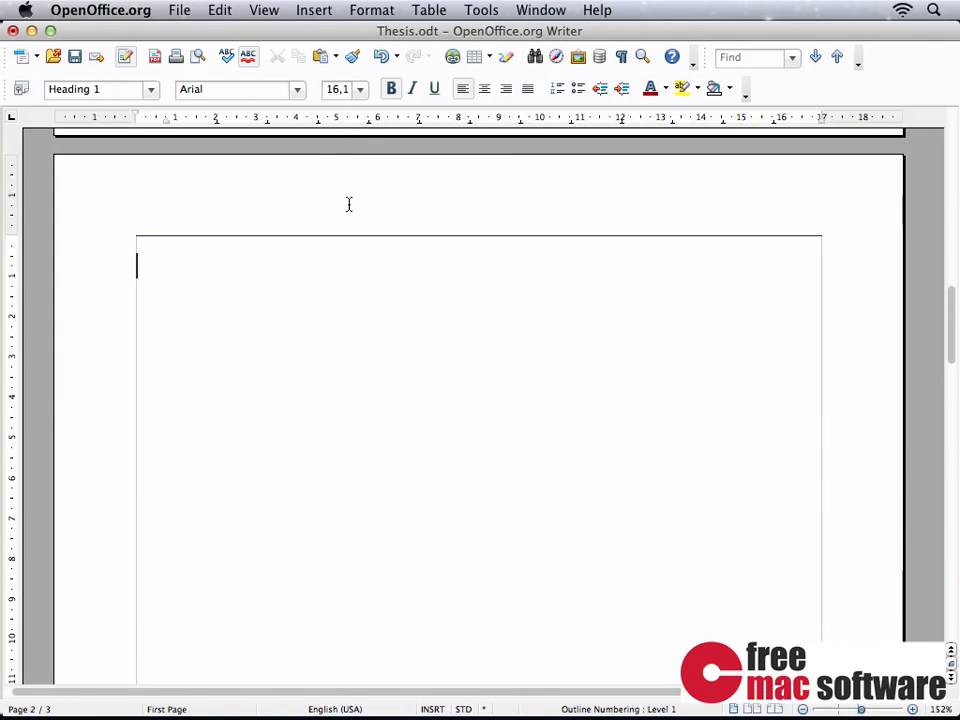
{"action": "left_click", "coordinate": [318, 12]}
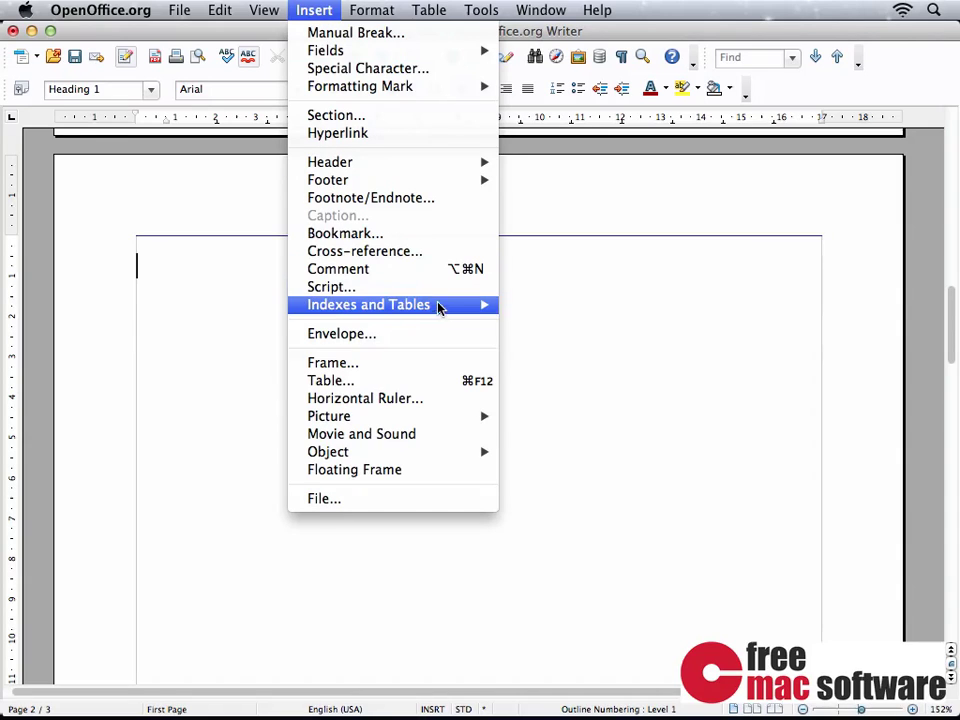
{"action": "mouse_move", "coordinate": [440, 312]}
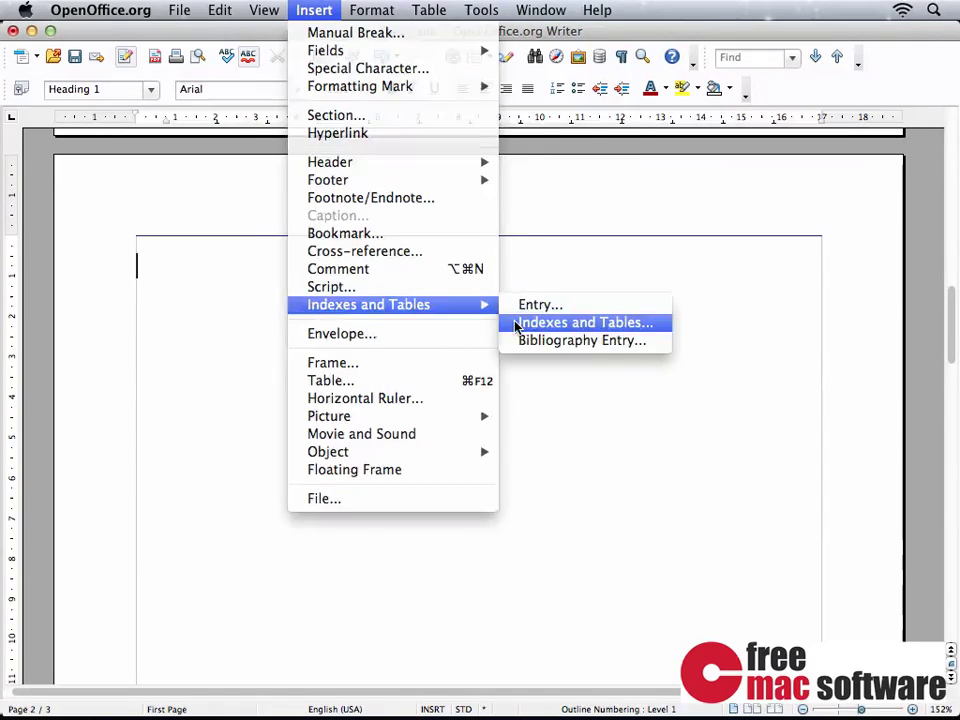
{"action": "left_click", "coordinate": [575, 322]}
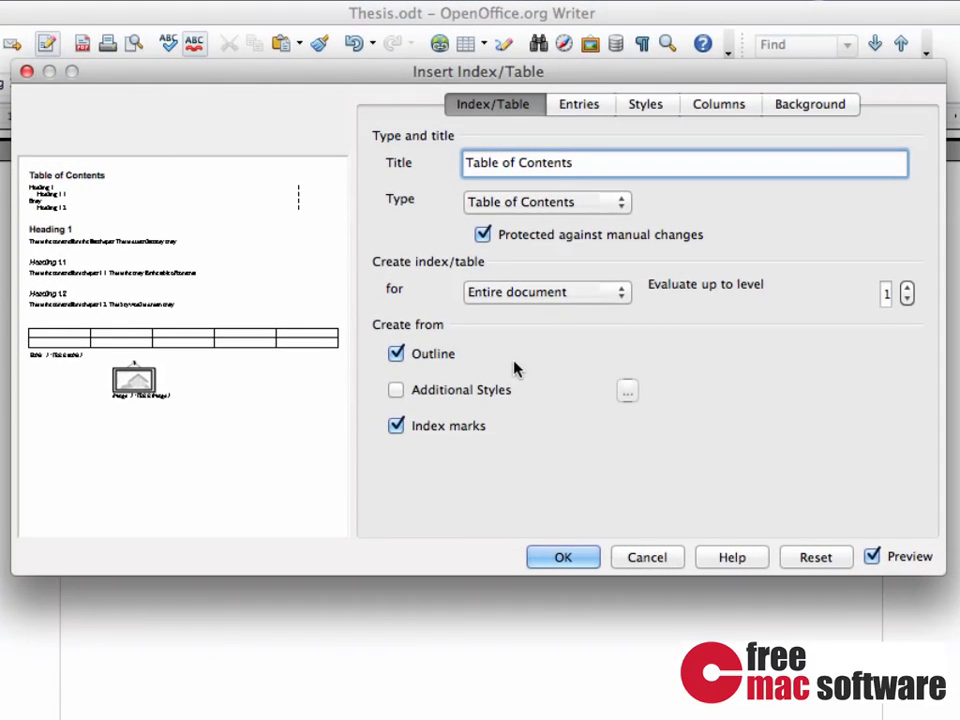
{"action": "left_click", "coordinate": [588, 205]}
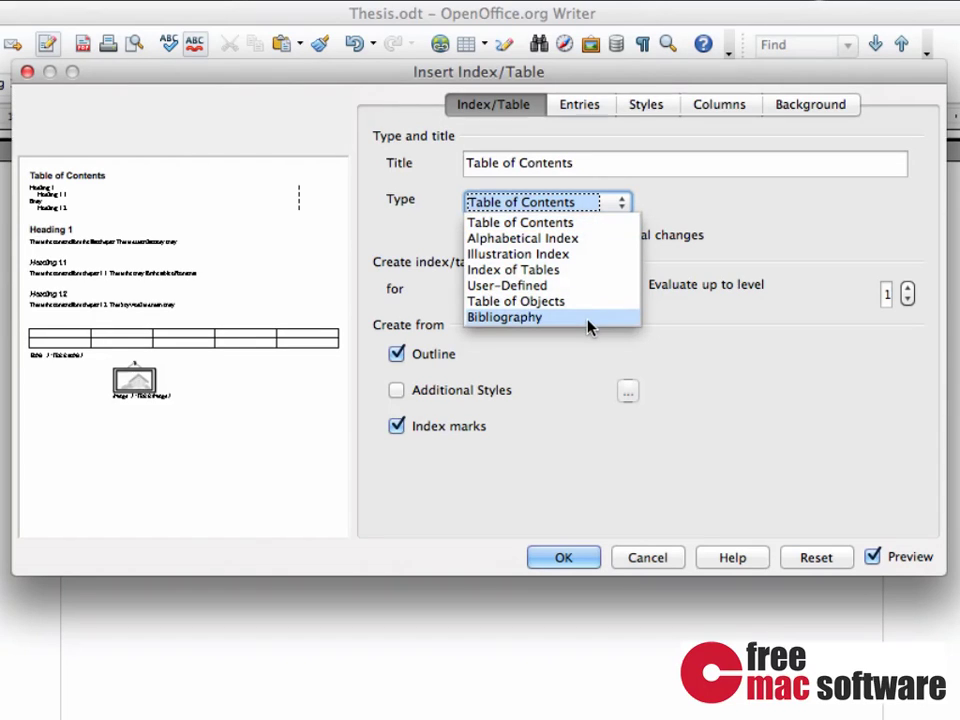
{"action": "left_click", "coordinate": [591, 224]}
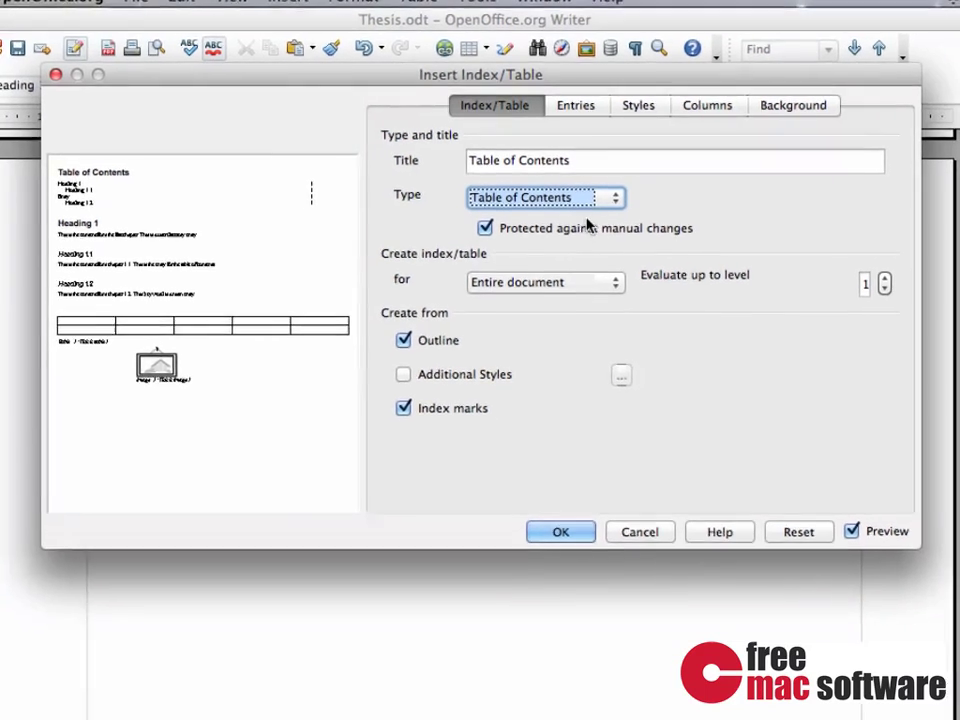
{"action": "left_click", "coordinate": [560, 531]}
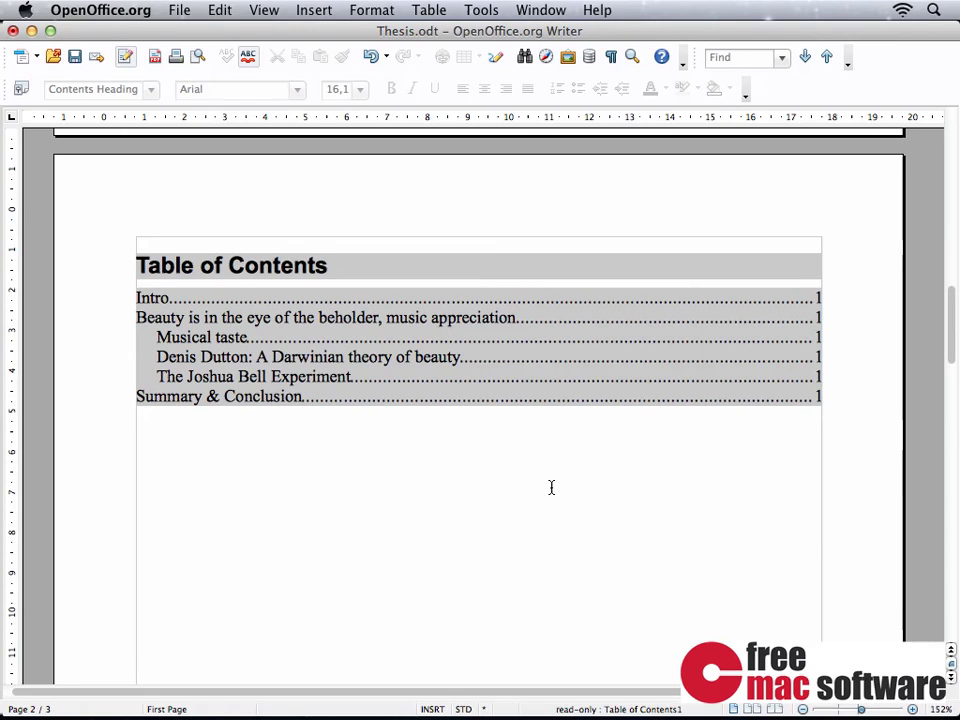
Set the outline numbering of levels 1–10 to the 1, 2, 3, ... format with no character style
{"action": "scroll", "coordinate": [551, 487], "scroll_direction": "down", "scroll_amount": 15}
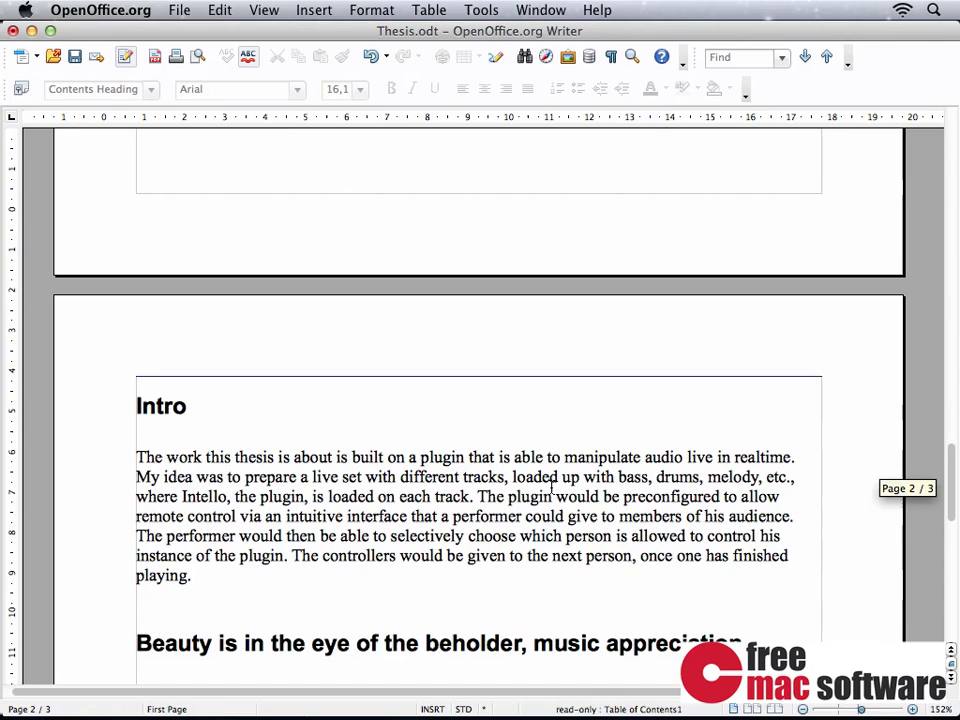
{"action": "left_click", "coordinate": [477, 12]}
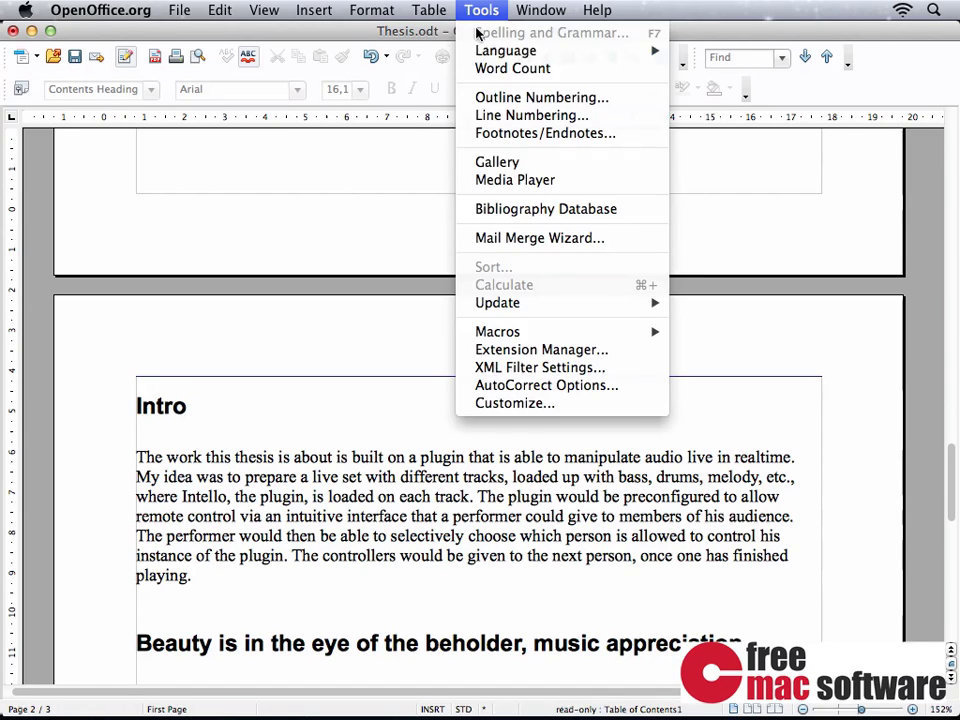
{"action": "left_click", "coordinate": [478, 100]}
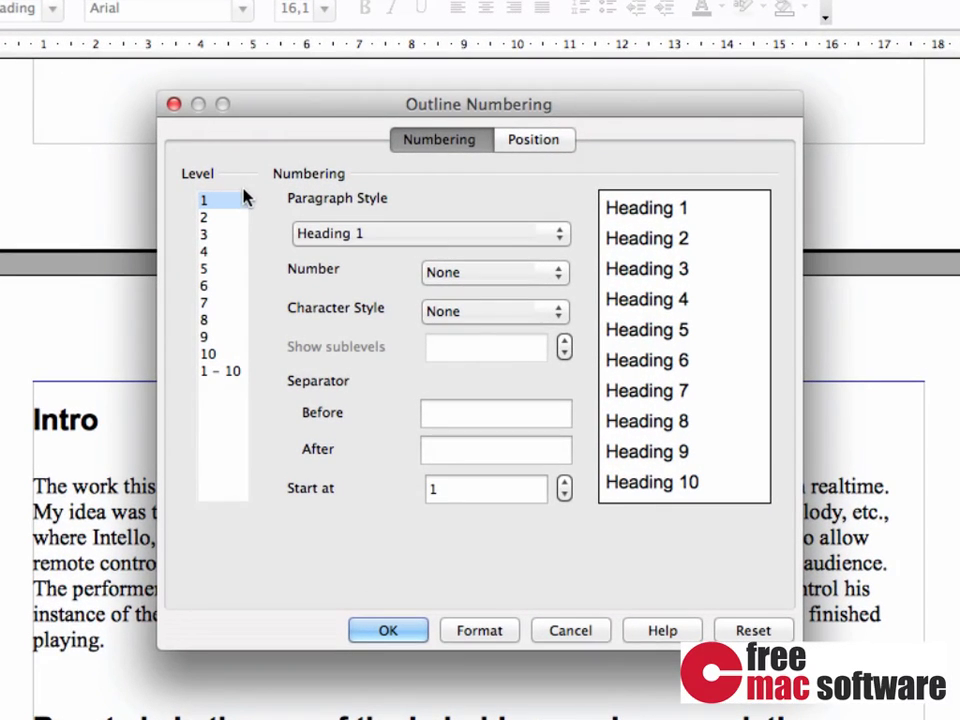
{"action": "left_click", "coordinate": [239, 372]}
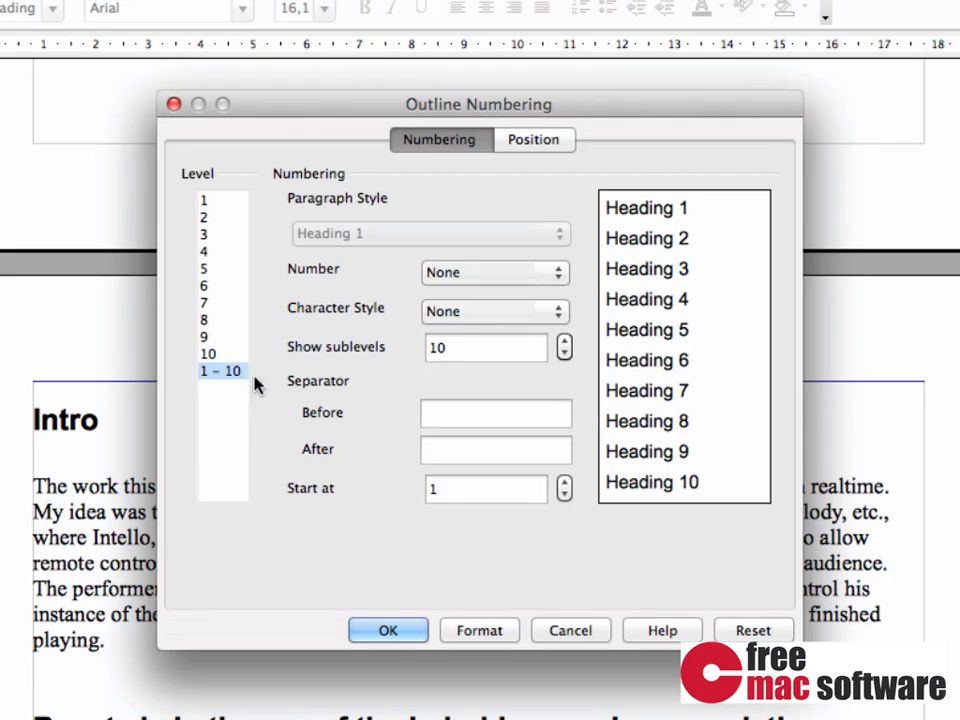
{"action": "left_click", "coordinate": [456, 276]}
{"action": "left_click", "coordinate": [460, 311]}
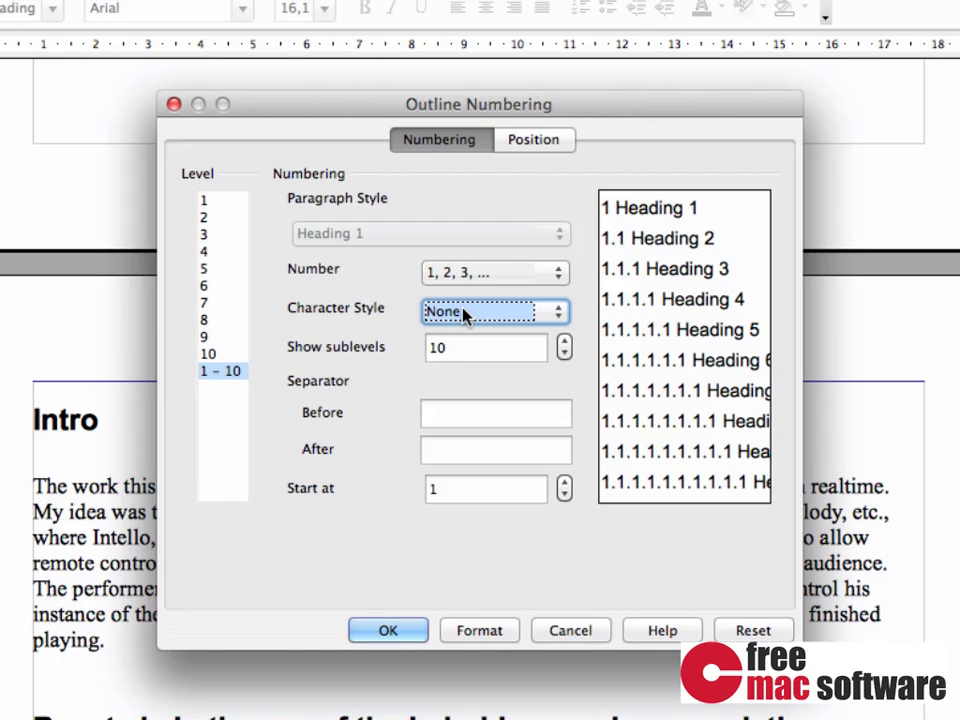
{"action": "left_click", "coordinate": [388, 630]}
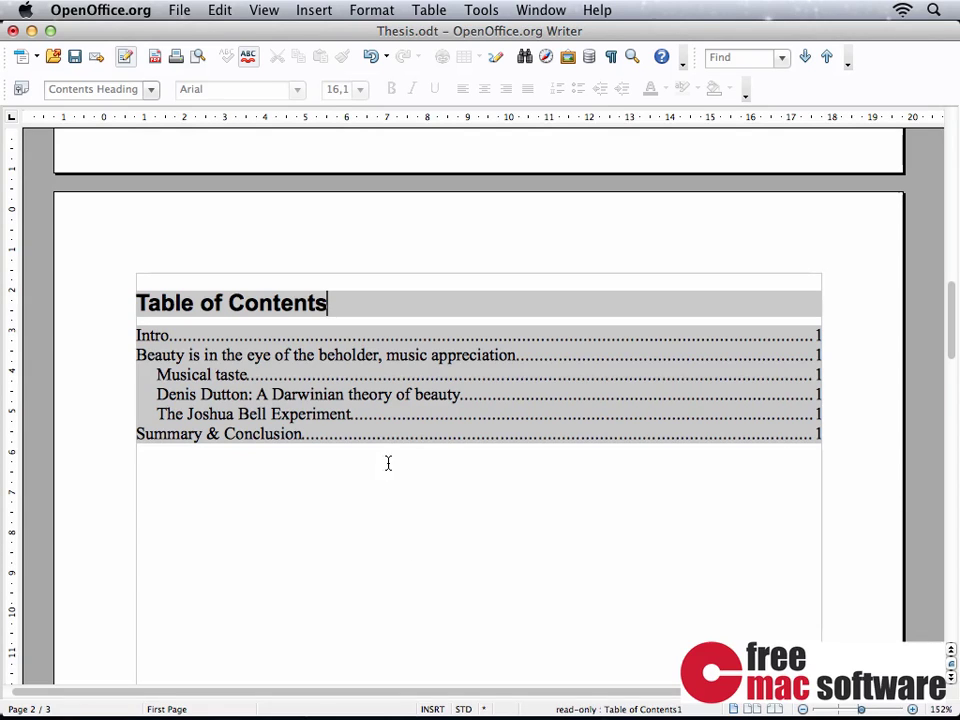
Update the table of contents to include the heading numbers
{"action": "right_click", "coordinate": [363, 402]}
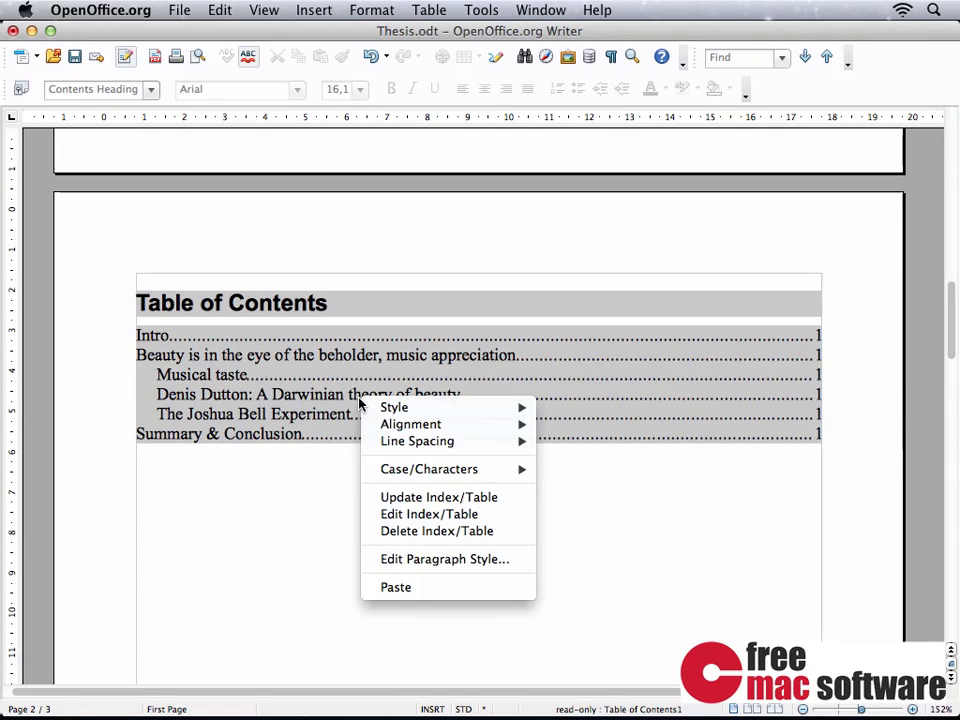
{"action": "left_click", "coordinate": [388, 497]}
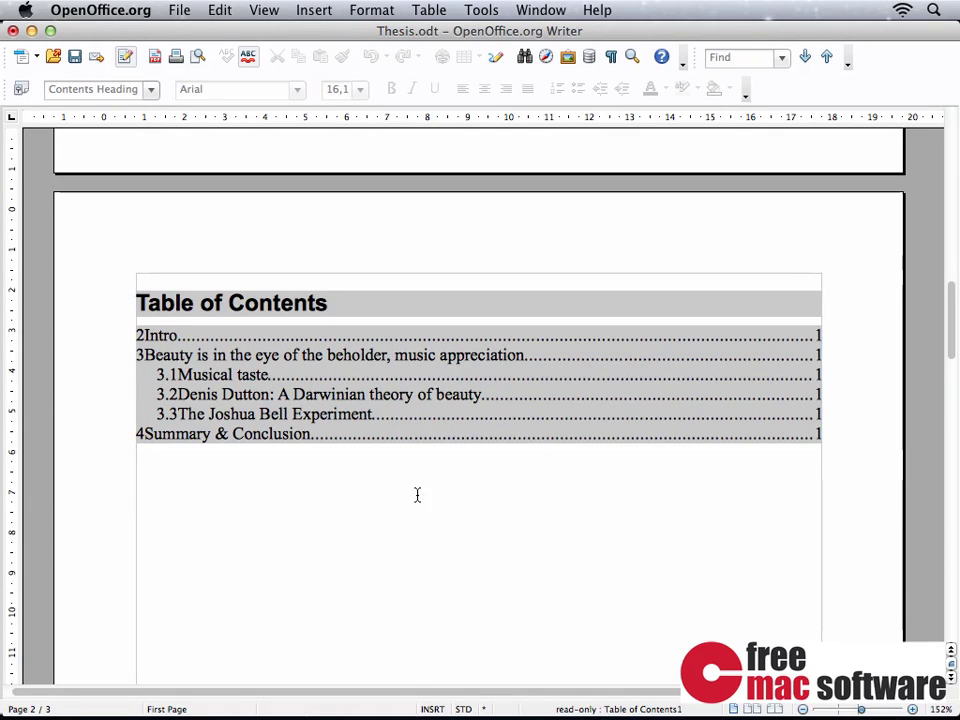
{"action": "right_click", "coordinate": [447, 405]}
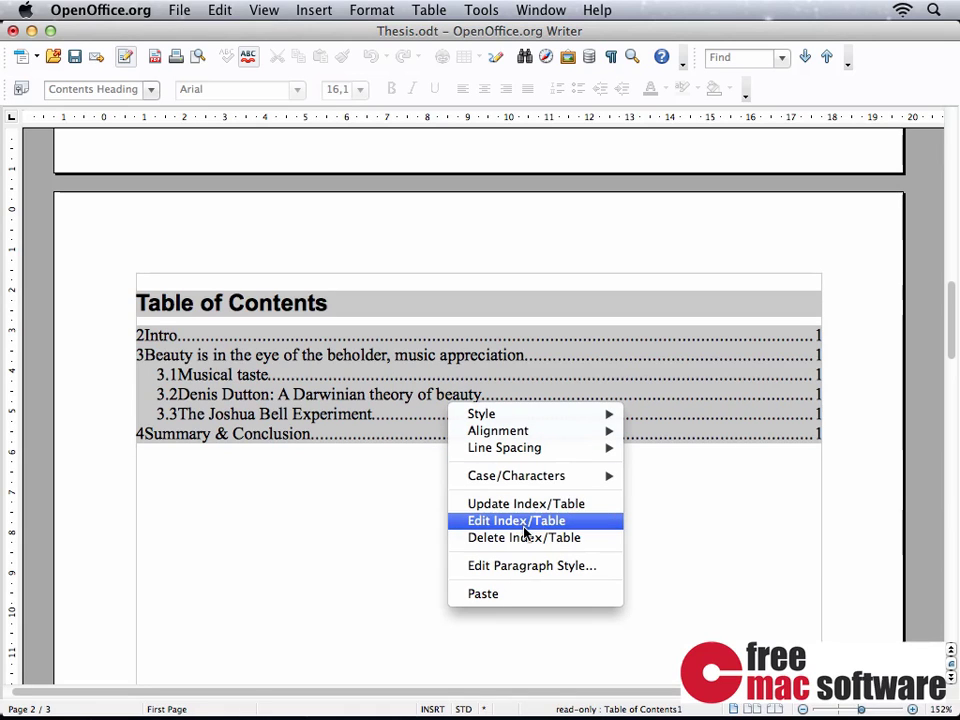
{"action": "left_click", "coordinate": [394, 482]}
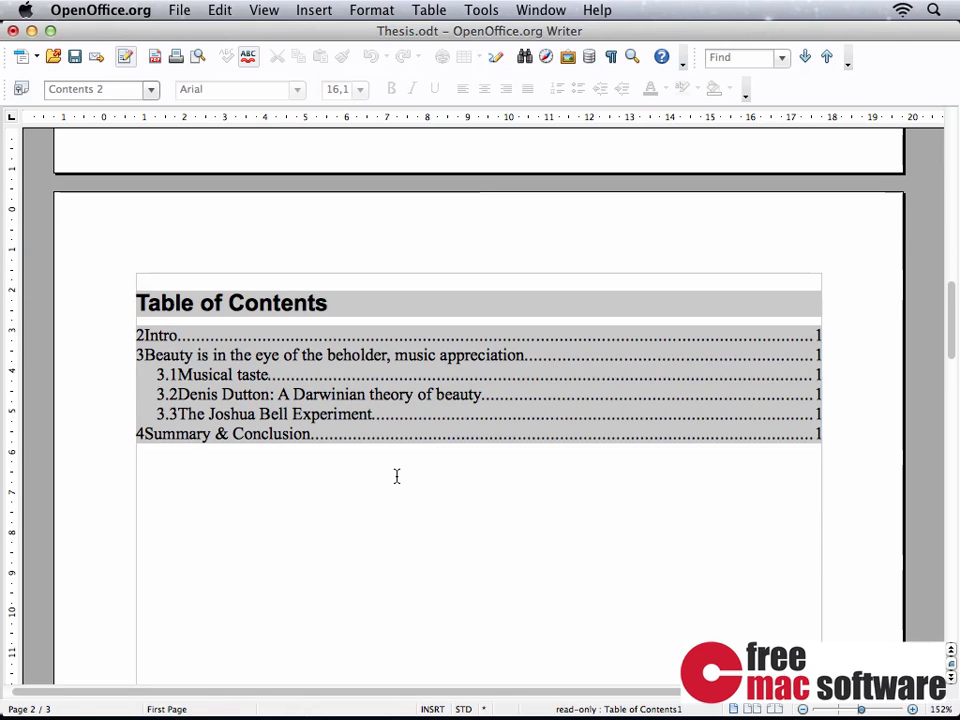
Add a space as the separator after the outline numbers of levels 1–10 and update the table of contents
{"action": "left_click", "coordinate": [479, 10]}
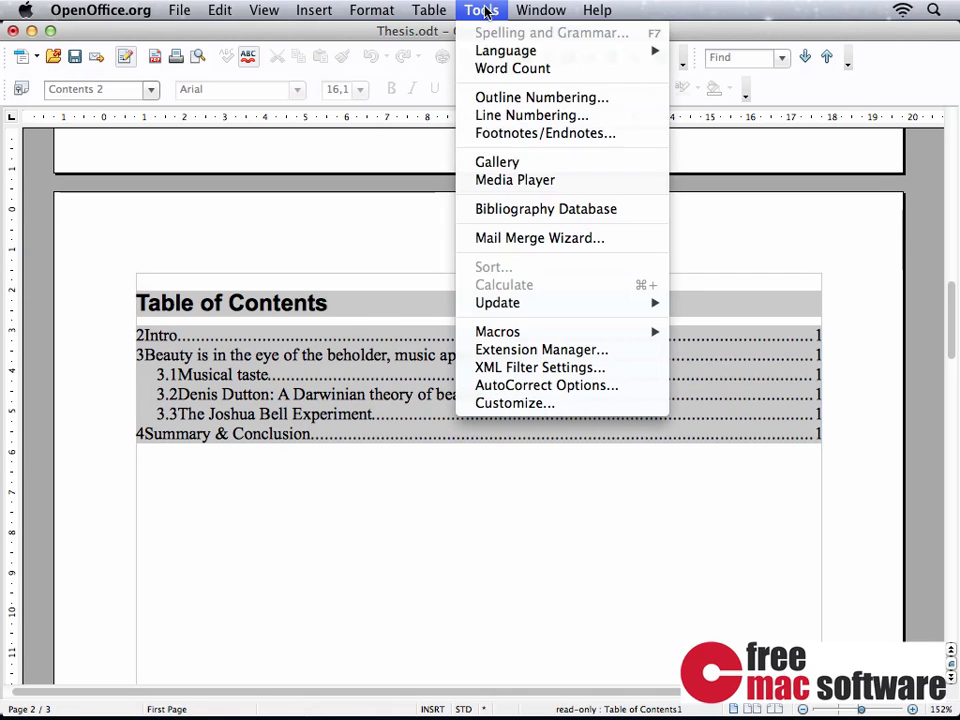
{"action": "left_click", "coordinate": [500, 108]}
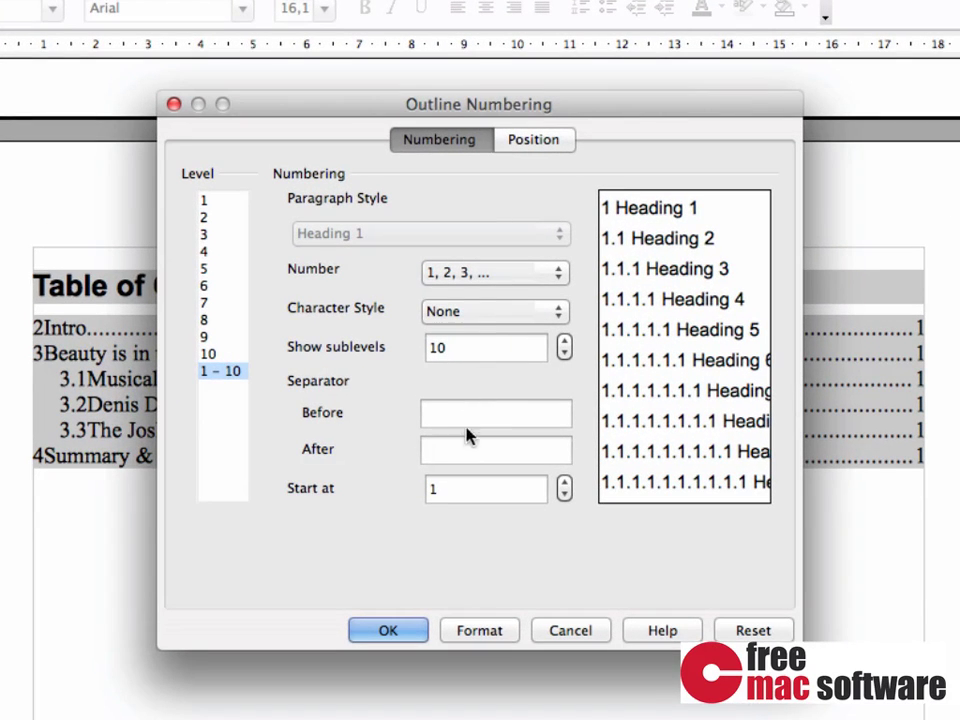
{"action": "left_click", "coordinate": [468, 427]}
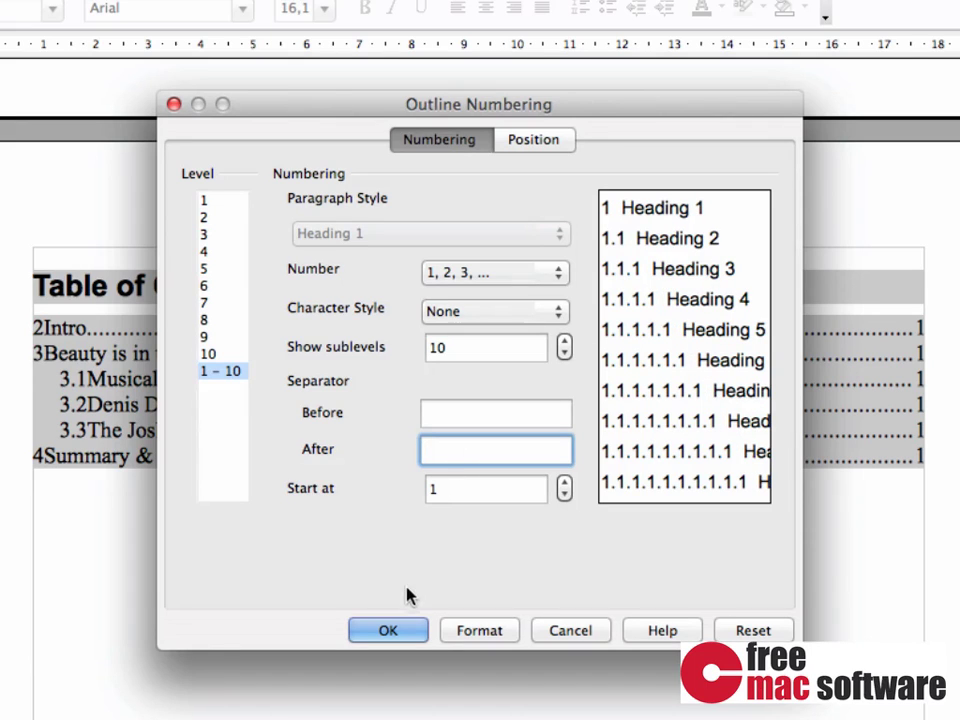
{"action": "left_click", "coordinate": [388, 631]}
{"action": "right_click", "coordinate": [404, 379]}
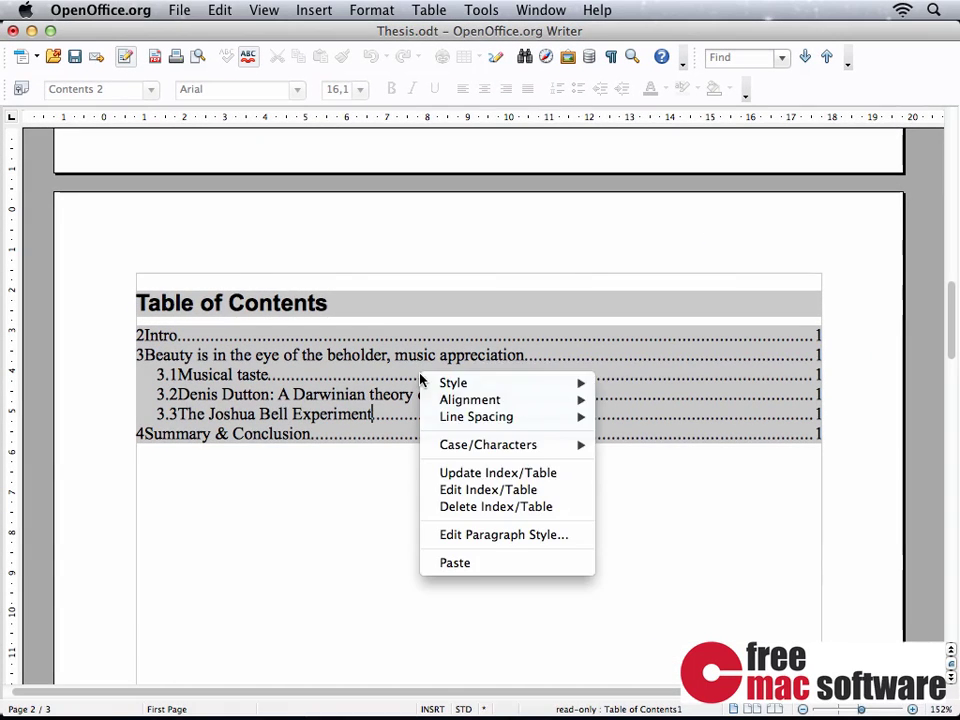
{"action": "left_click", "coordinate": [474, 472]}
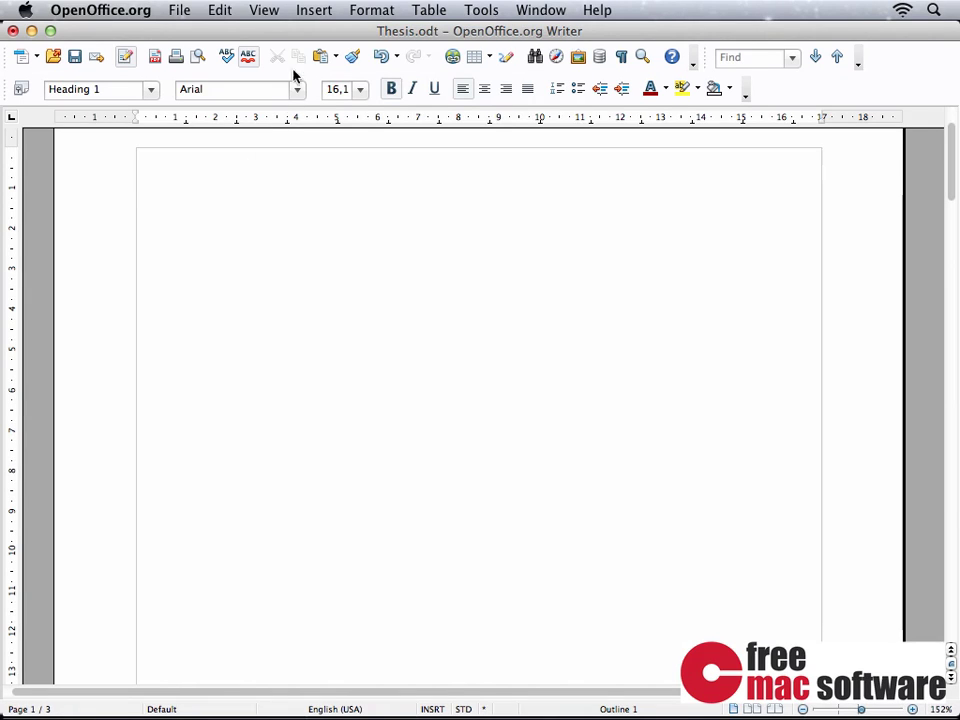
Insert the document's Title field at the start of the first page
{"action": "left_click", "coordinate": [313, 9]}
{"action": "mouse_move", "coordinate": [322, 50]}
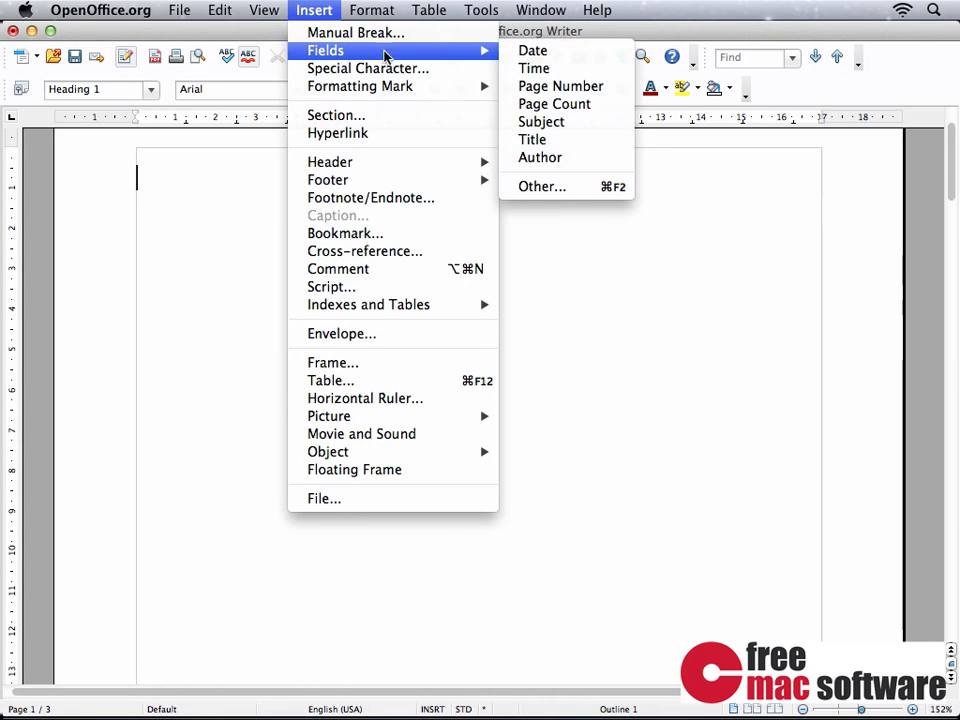
{"action": "left_click", "coordinate": [588, 141]}
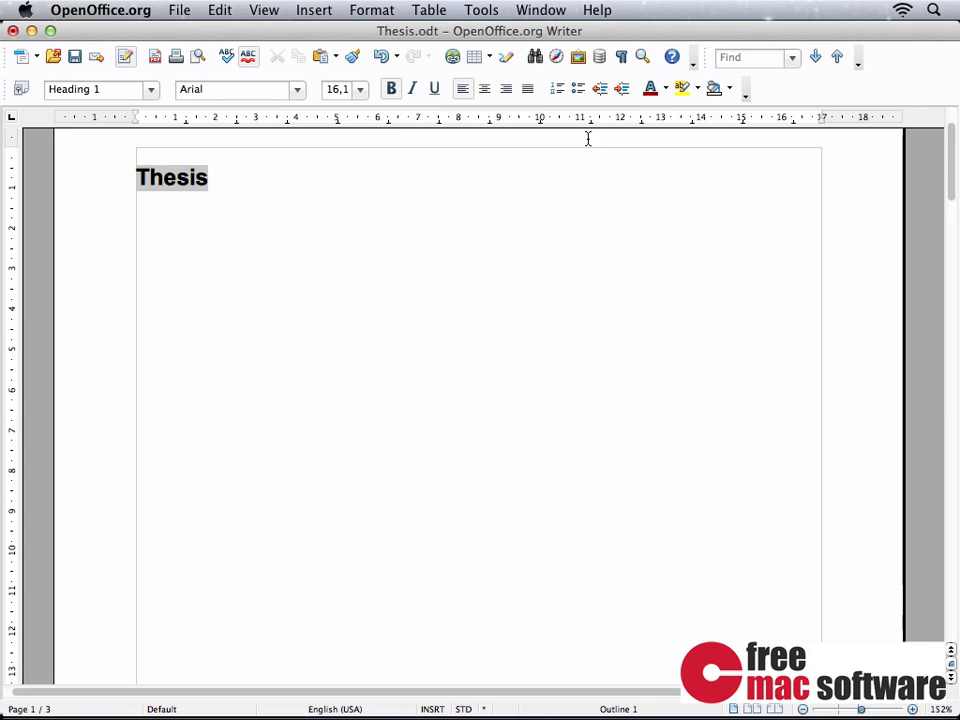
Open the document properties and examine the description and custom properties
{"action": "left_click", "coordinate": [183, 14]}
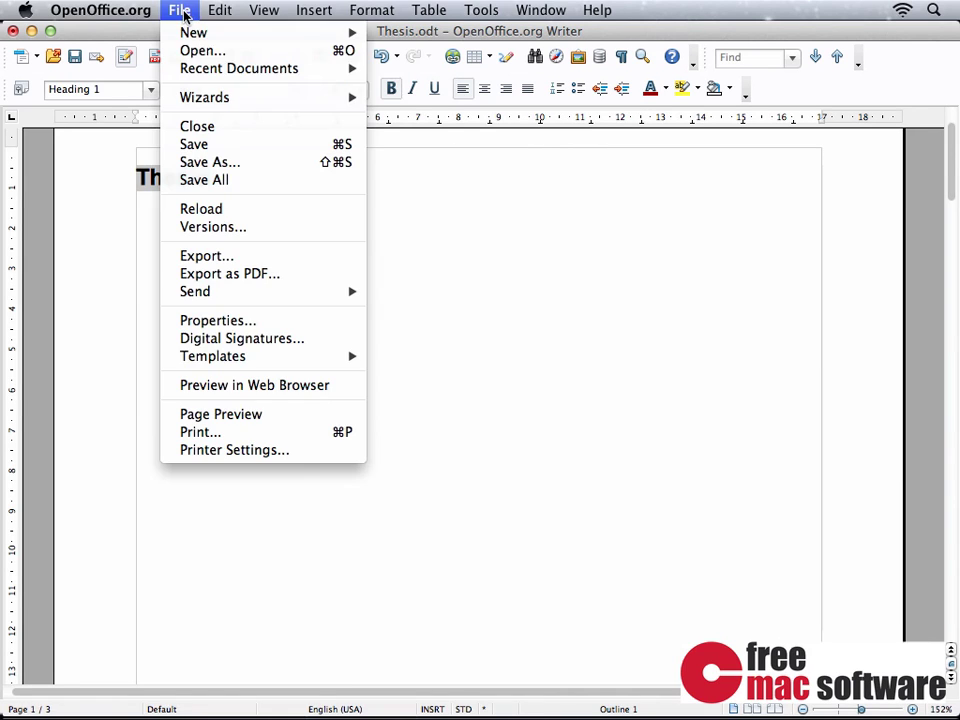
{"action": "left_click", "coordinate": [228, 321]}
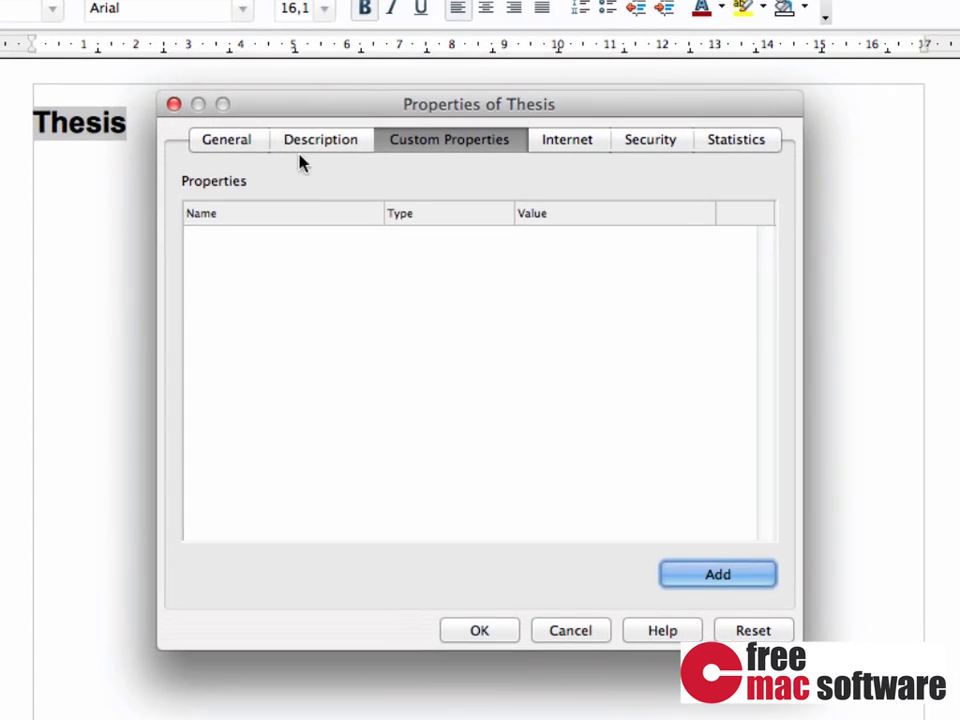
{"action": "left_click", "coordinate": [303, 140]}
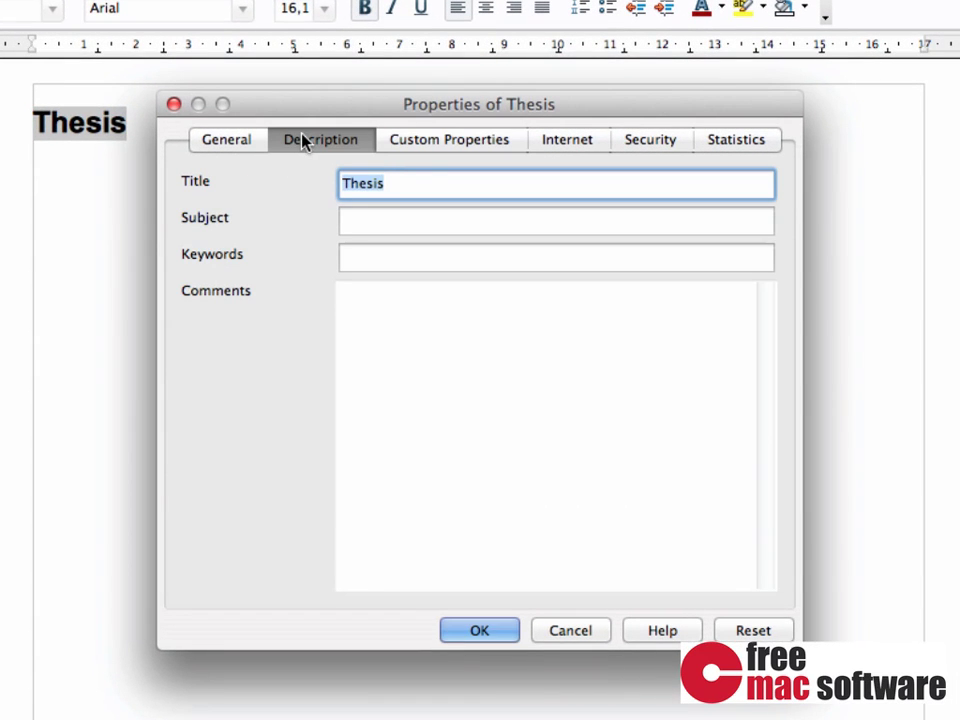
{"action": "left_click", "coordinate": [445, 145]}
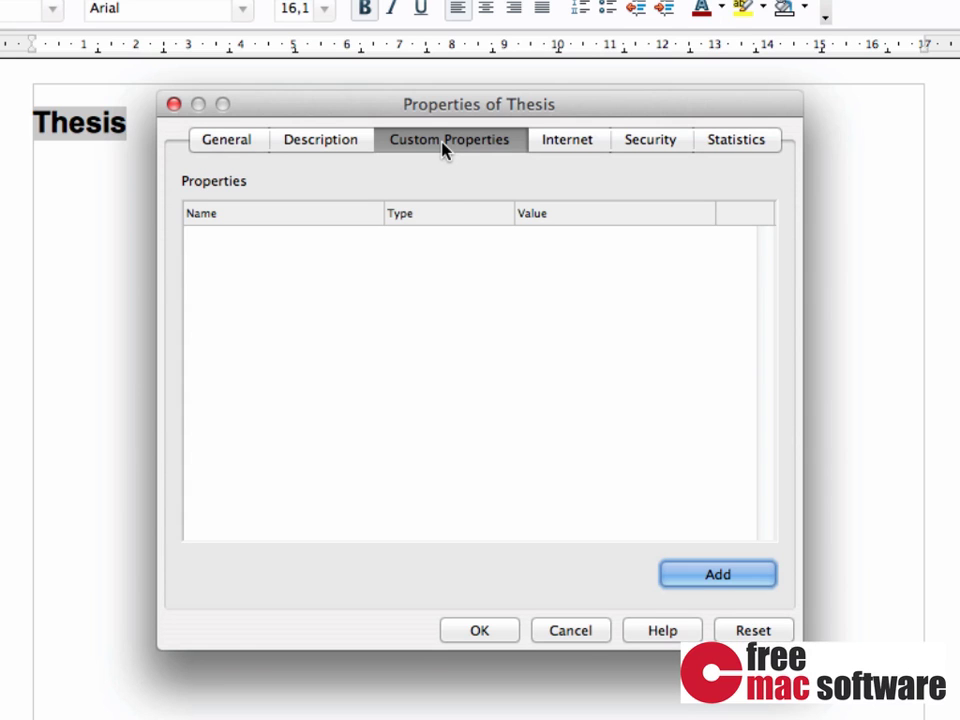
{"action": "left_click", "coordinate": [463, 630]}
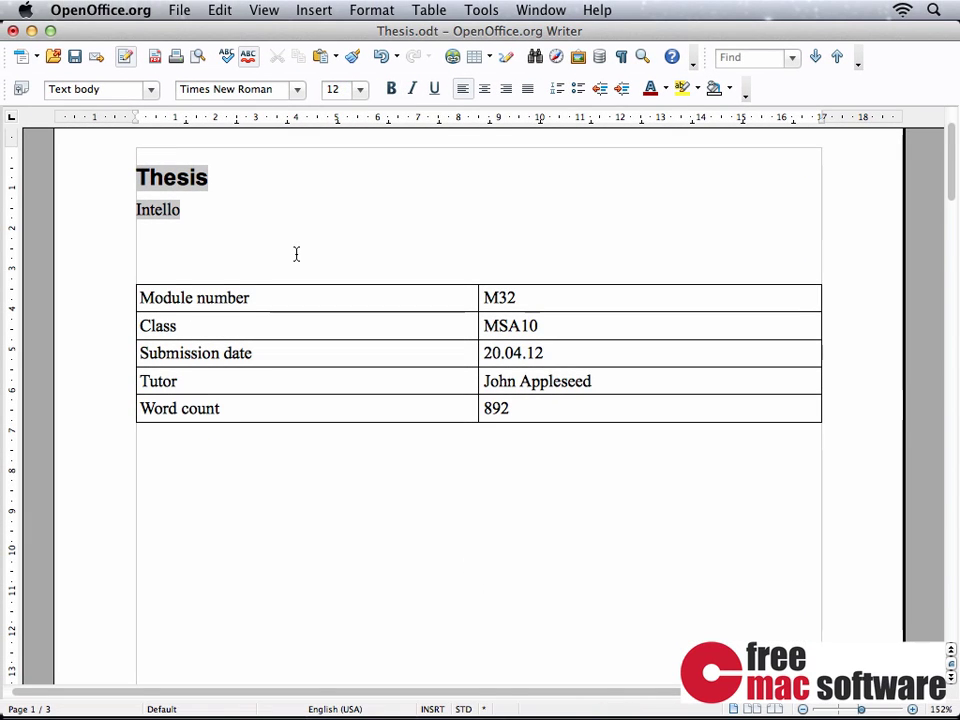
Apply the Title paragraph style to the "Thesis" line on the cover page, choosing from all styles
{"action": "left_click", "coordinate": [178, 433]}
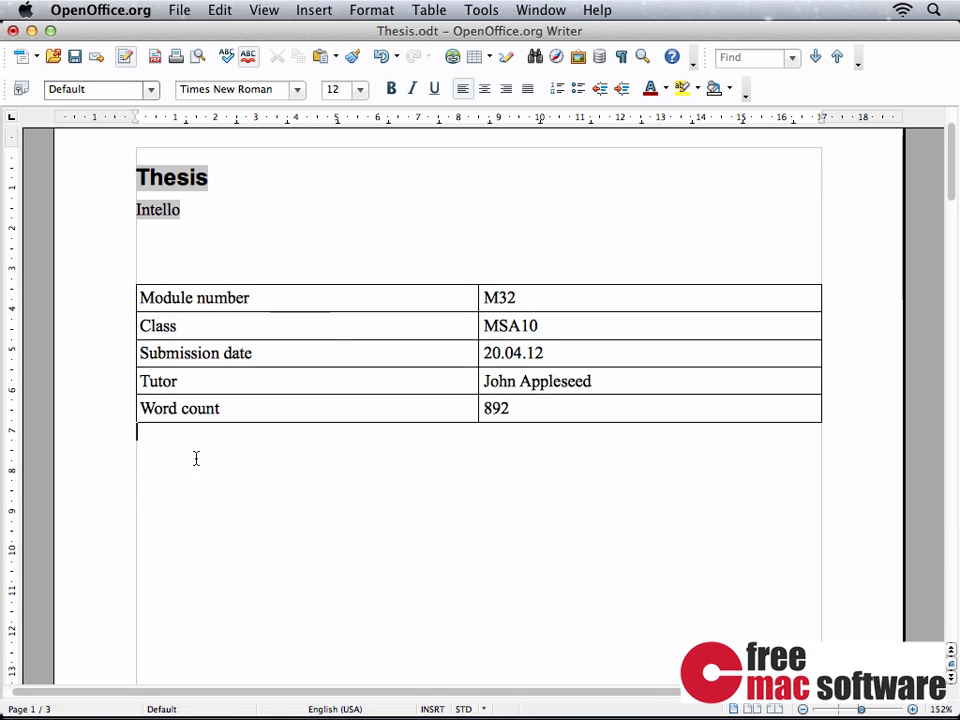
{"action": "left_click", "coordinate": [272, 176]}
{"action": "left_click", "coordinate": [21, 88]}
{"action": "scroll", "coordinate": [892, 463], "scroll_direction": "down", "scroll_amount": 15}
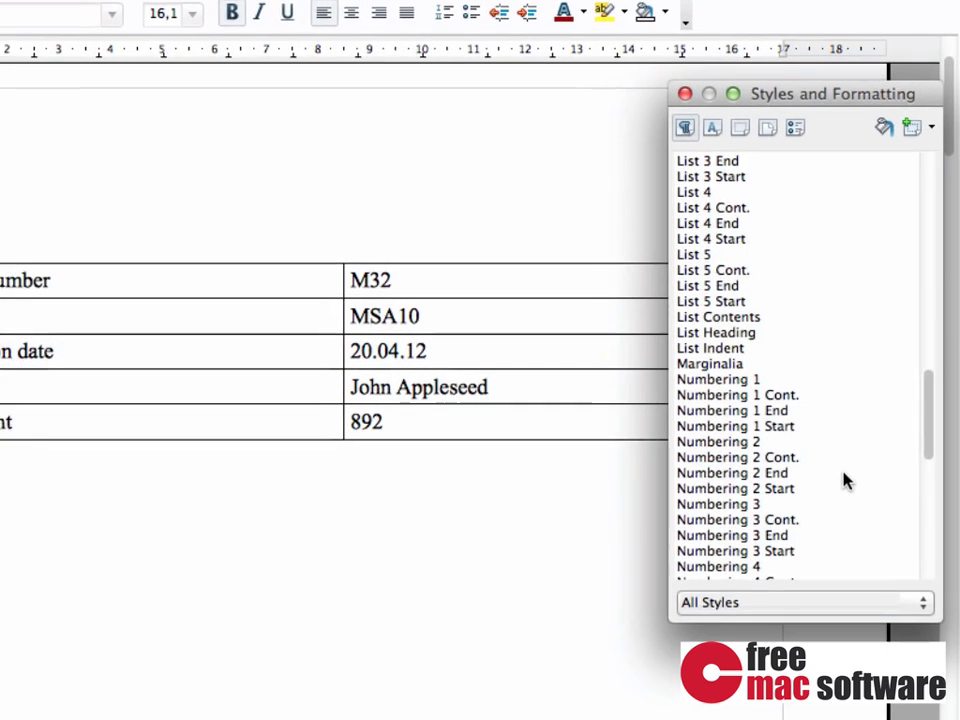
{"action": "double_click", "coordinate": [718, 398]}
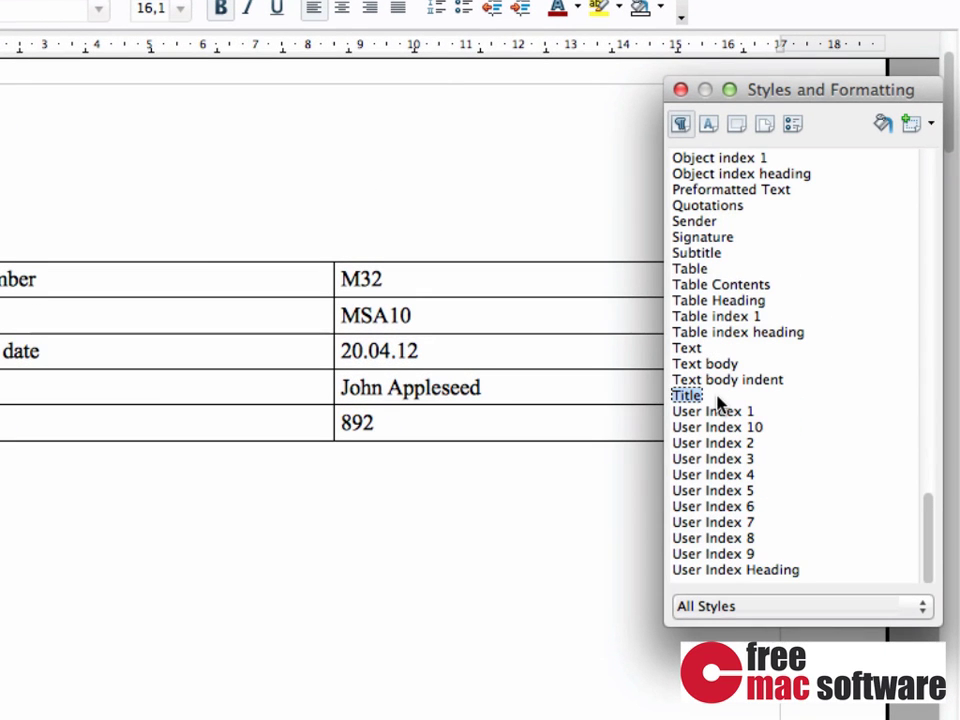
Apply the Subtitle paragraph style to the "Intello" line on the cover page
{"action": "left_click", "coordinate": [316, 157]}
{"action": "scroll", "coordinate": [808, 484], "scroll_direction": "up", "scroll_amount": 3}
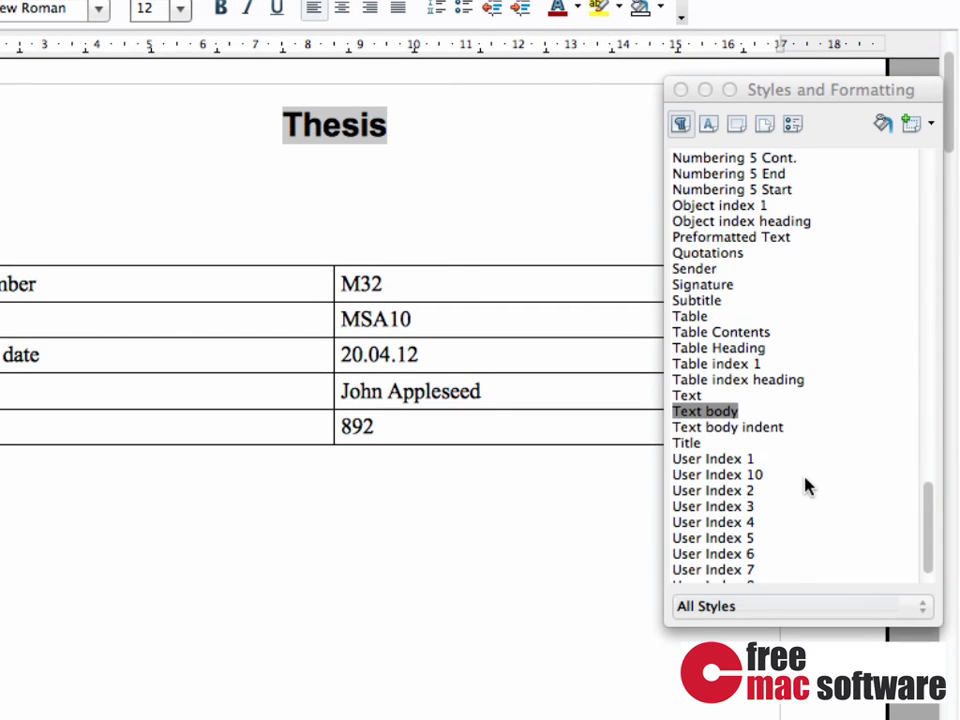
{"action": "type", "text": "Intello"}
{"action": "double_click", "coordinate": [710, 349]}
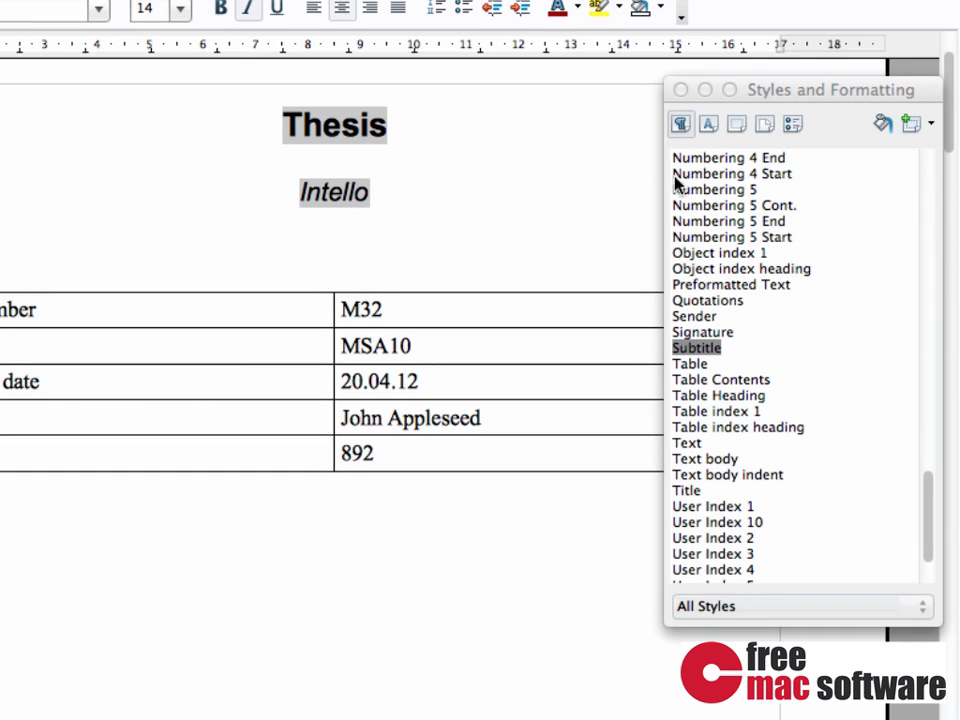
Begin a new frame below the cover page table, anchored to the page and vertically positioned at the bottom
{"action": "left_click", "coordinate": [680, 90]}
{"action": "key", "text": "Up"}
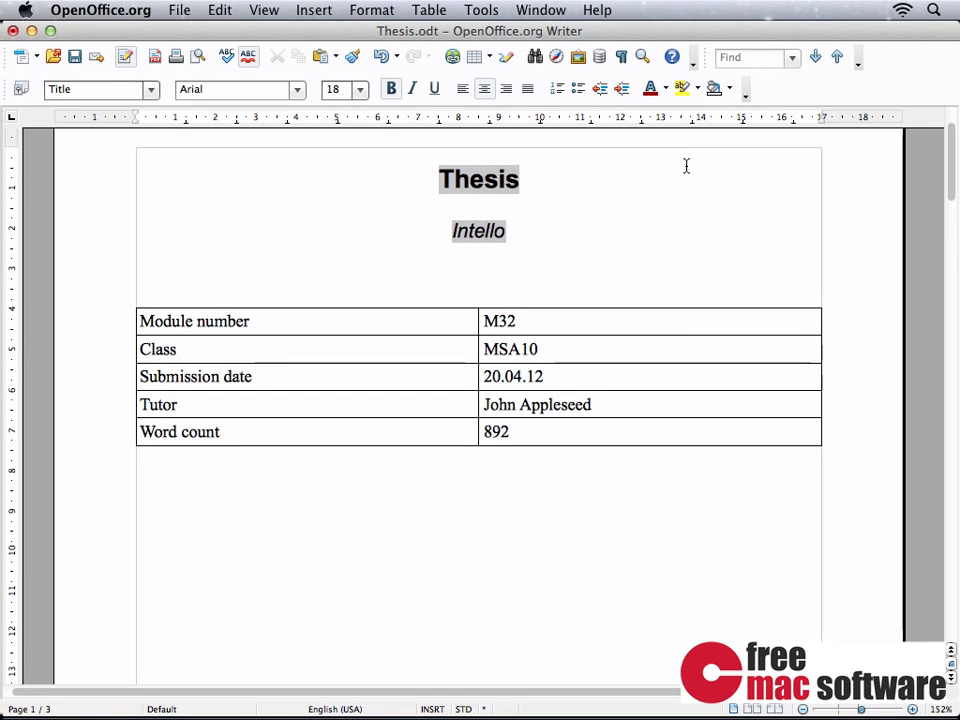
{"action": "left_click", "coordinate": [439, 459]}
{"action": "left_click", "coordinate": [314, 11]}
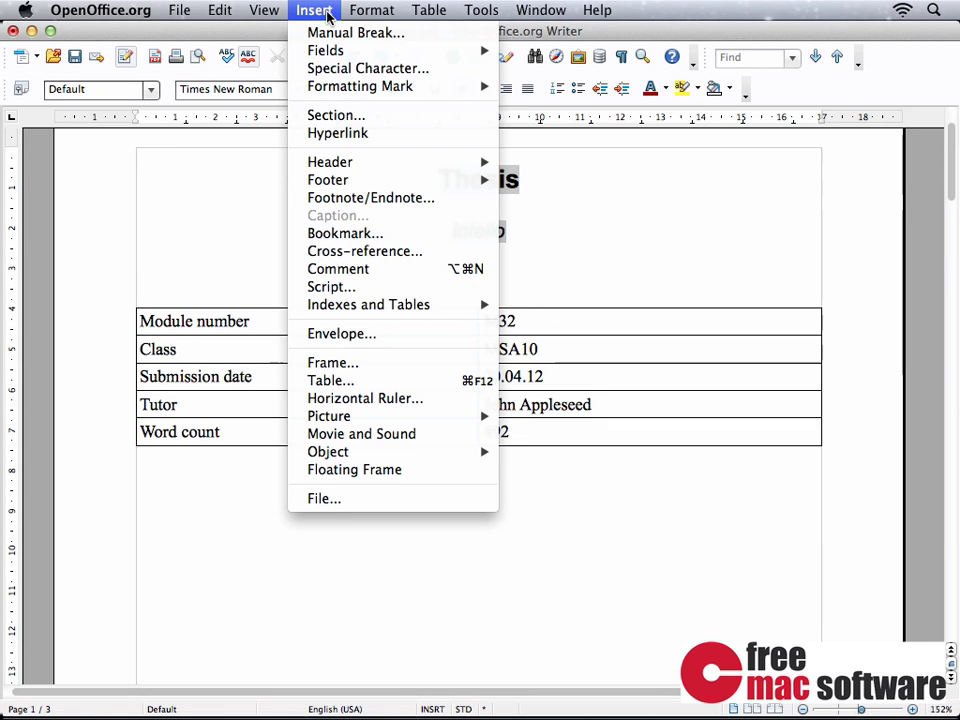
{"action": "left_click", "coordinate": [388, 364]}
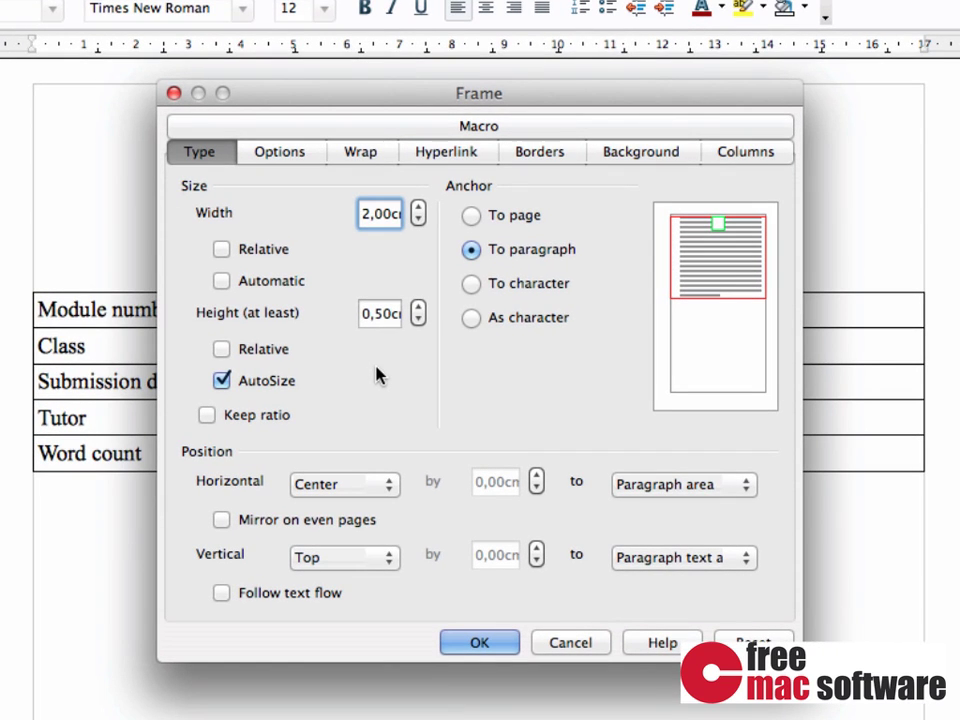
{"action": "left_click", "coordinate": [471, 216]}
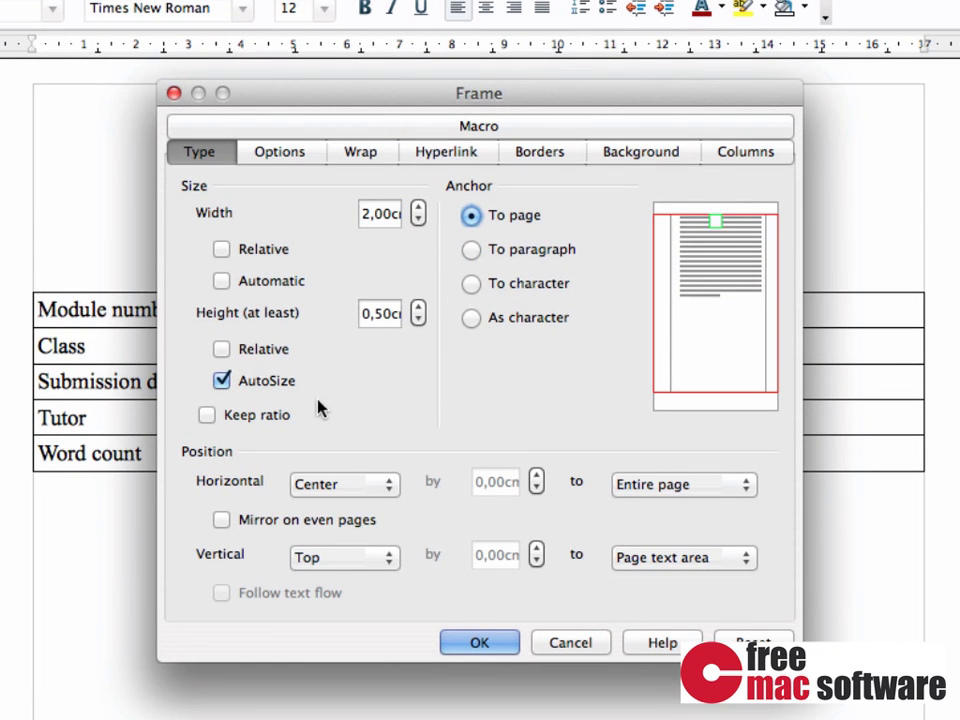
{"action": "left_click", "coordinate": [340, 560]}
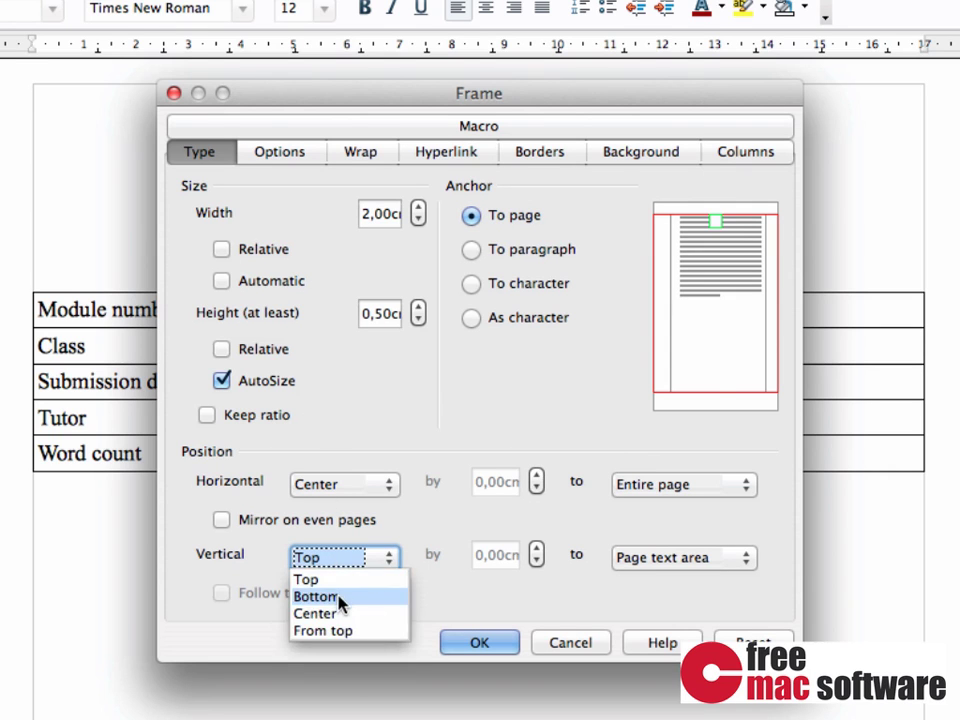
{"action": "left_click", "coordinate": [339, 598]}
Set the frame's width to a relative 100% and insert it on the cover page
{"action": "left_click", "coordinate": [265, 250]}
{"action": "left_click_drag", "start_coordinate": [390, 214], "coordinate": [351, 218]}
{"action": "type", "text": "100"}
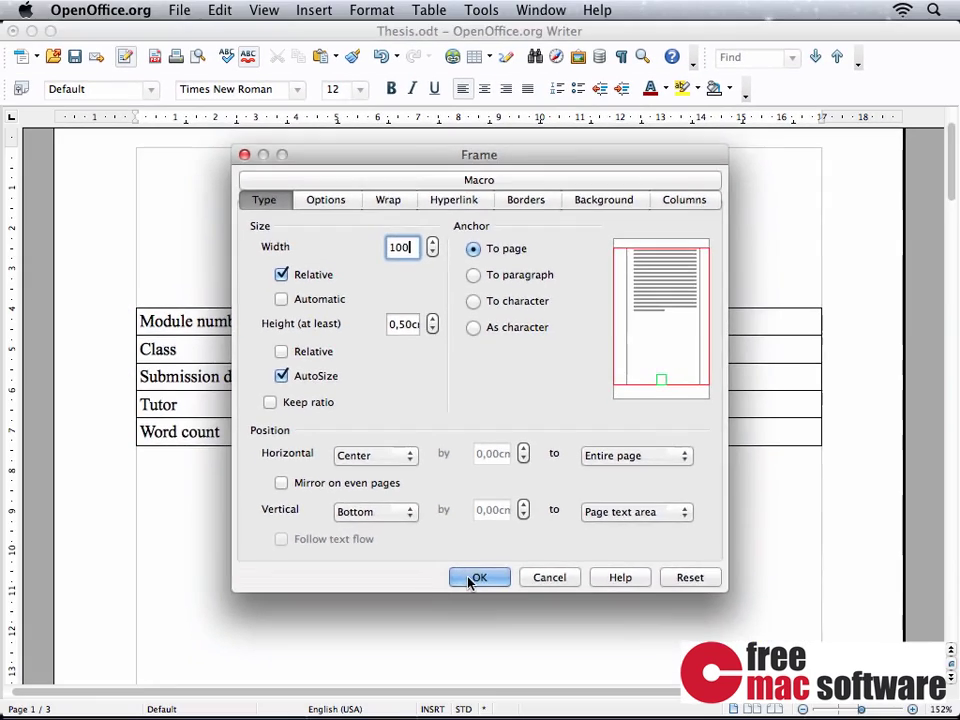
{"action": "left_click", "coordinate": [471, 580]}
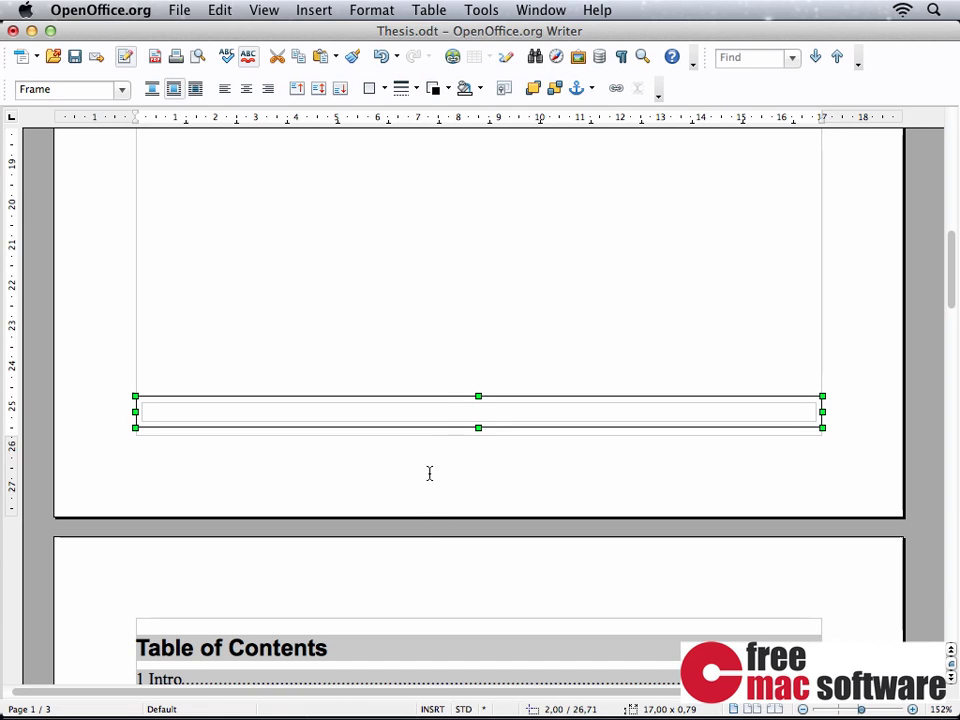
{"action": "scroll", "coordinate": [446, 344], "scroll_direction": "up", "scroll_amount": 15}
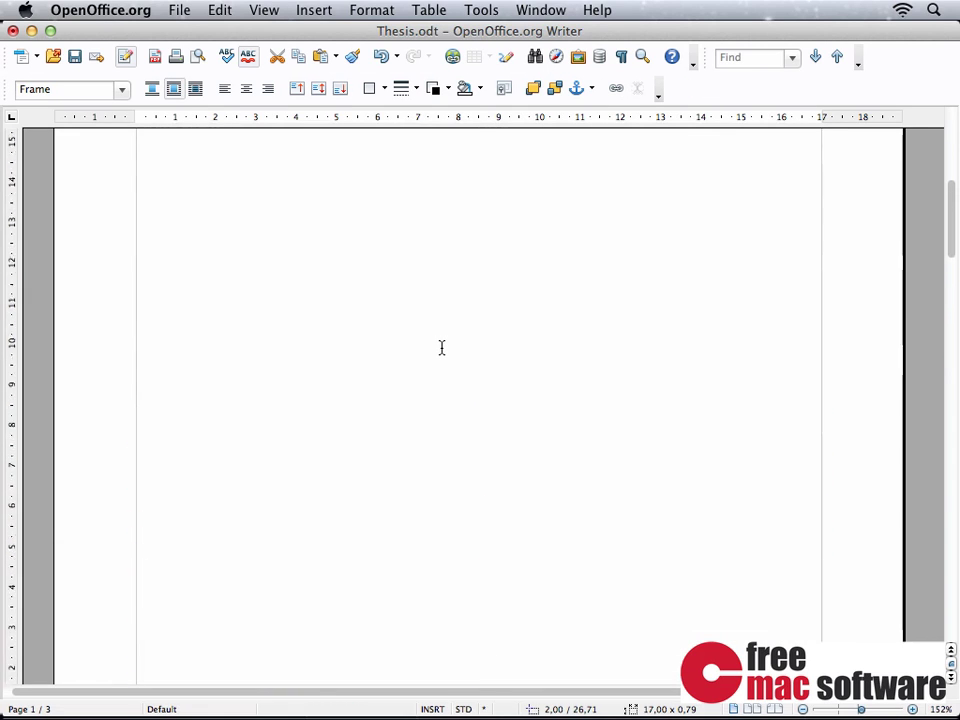
{"action": "scroll", "coordinate": [440, 347], "scroll_direction": "up", "scroll_amount": 2}
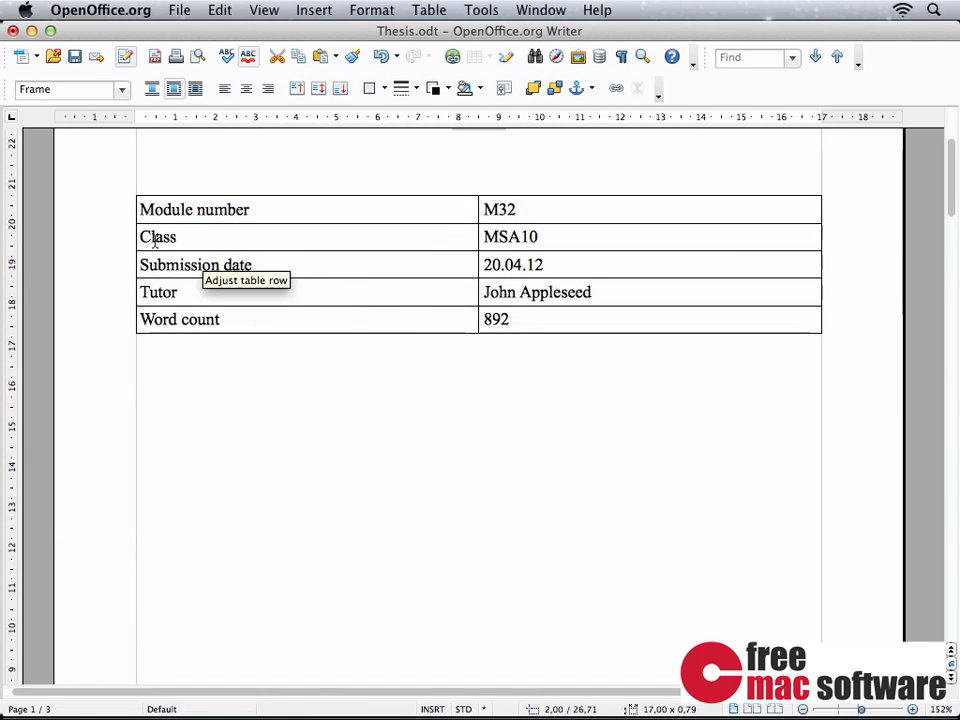
{"action": "scroll", "coordinate": [150, 220], "scroll_direction": "up", "scroll_amount": 4}
{"action": "left_click_drag", "start_coordinate": [122, 304], "coordinate": [293, 304]}
{"action": "scroll", "coordinate": [293, 304], "scroll_direction": "up", "scroll_amount": 5}
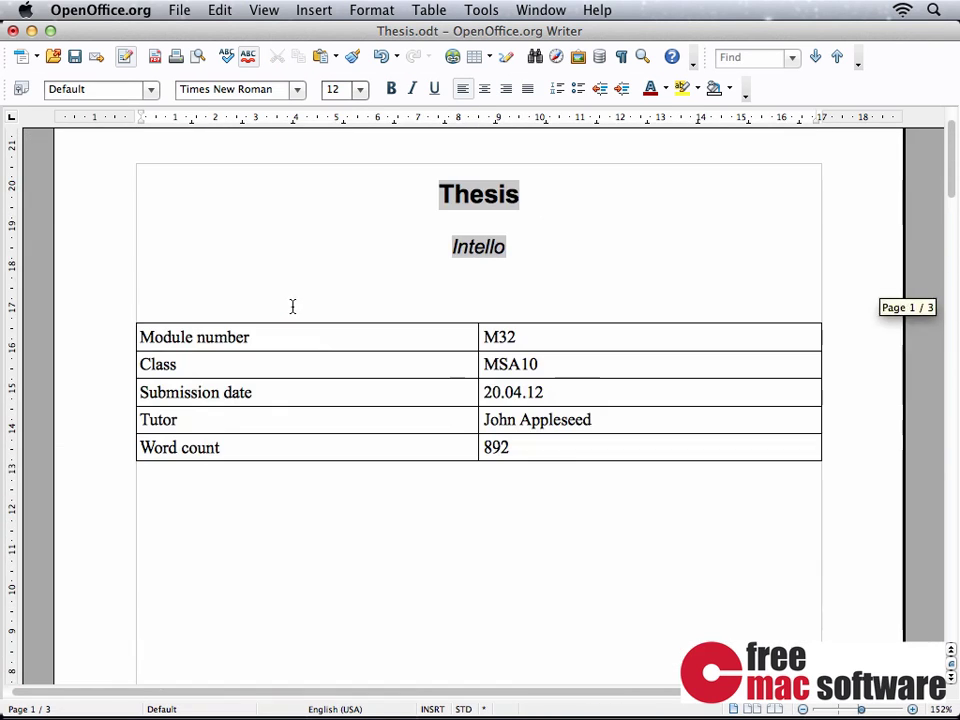
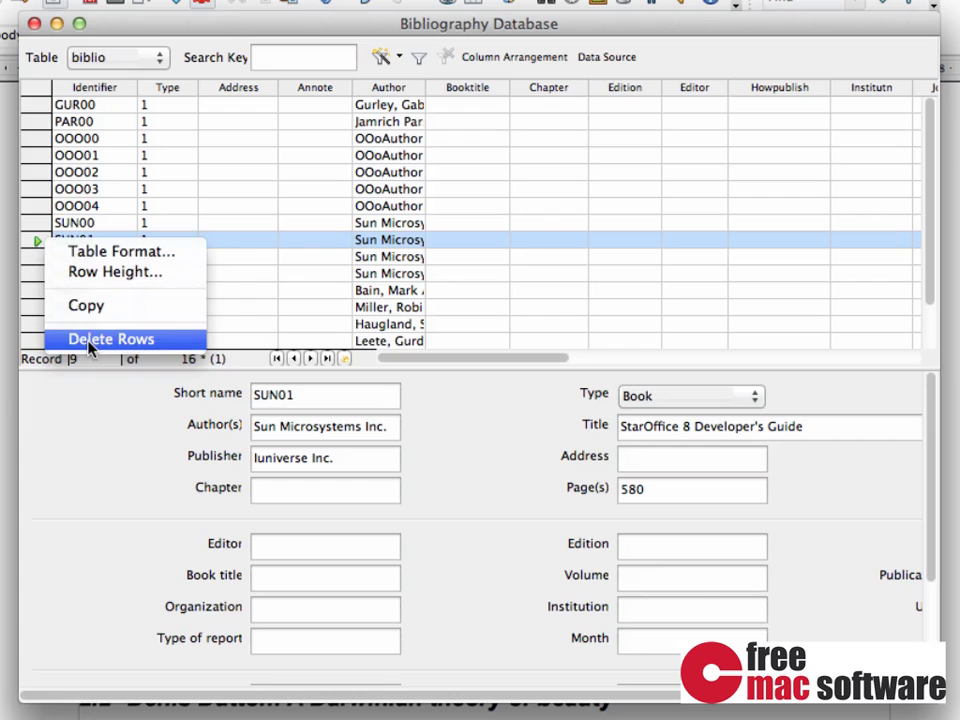
Delete the SUN01 record from the bibliography database
{"action": "left_click", "coordinate": [92, 340]}
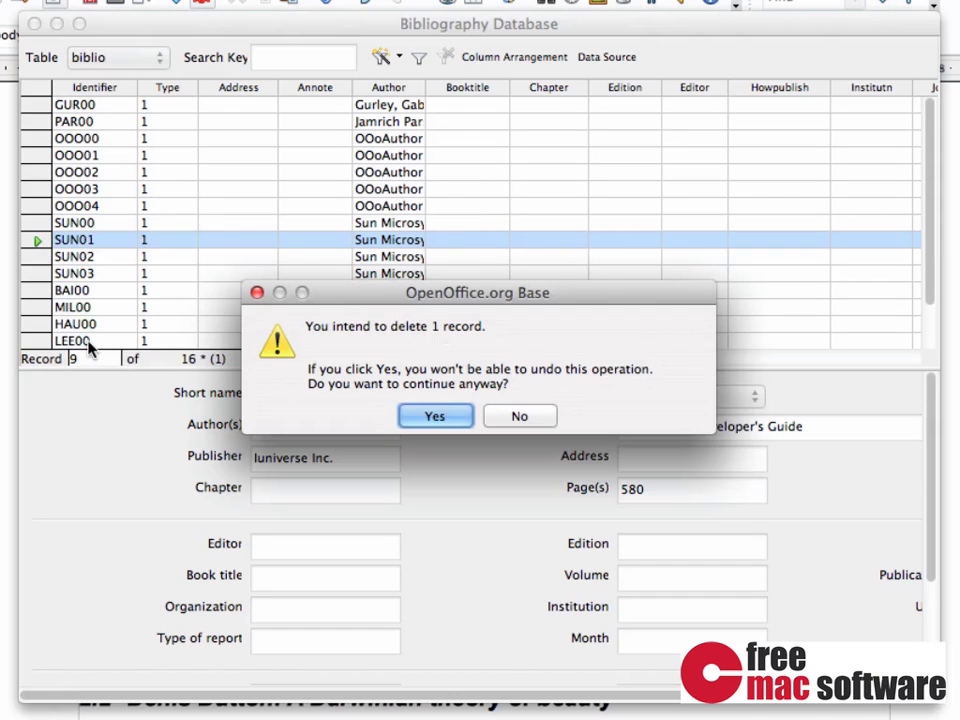
{"action": "left_click", "coordinate": [419, 420]}
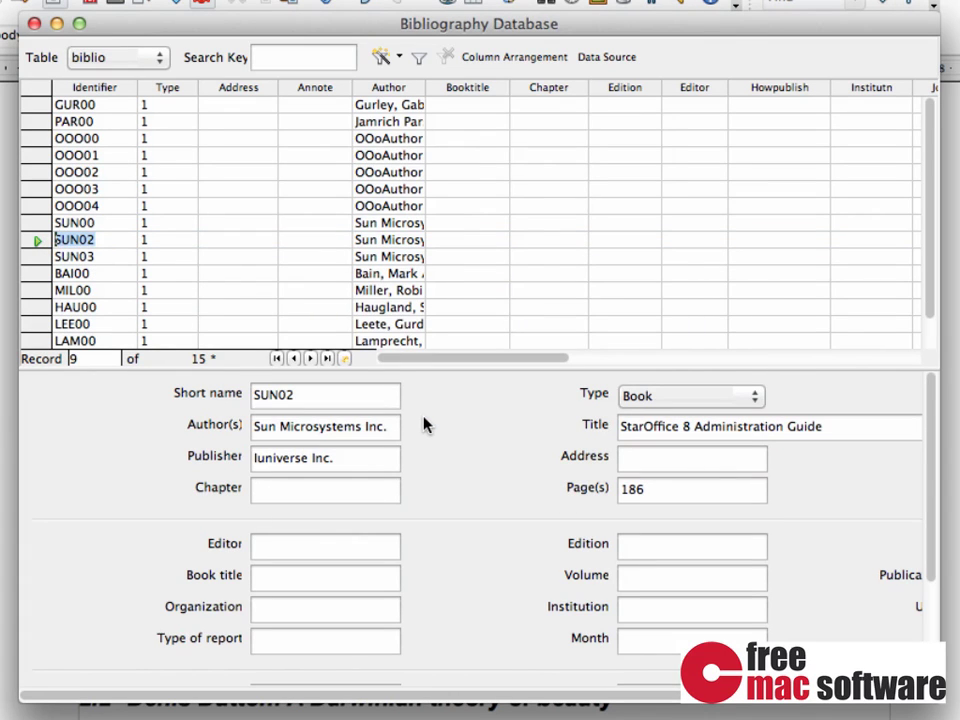
Examine the GUR00 record's detail fields and the list of available publication types in the bibliography database
{"action": "left_click", "coordinate": [111, 105]}
{"action": "left_click", "coordinate": [113, 106]}
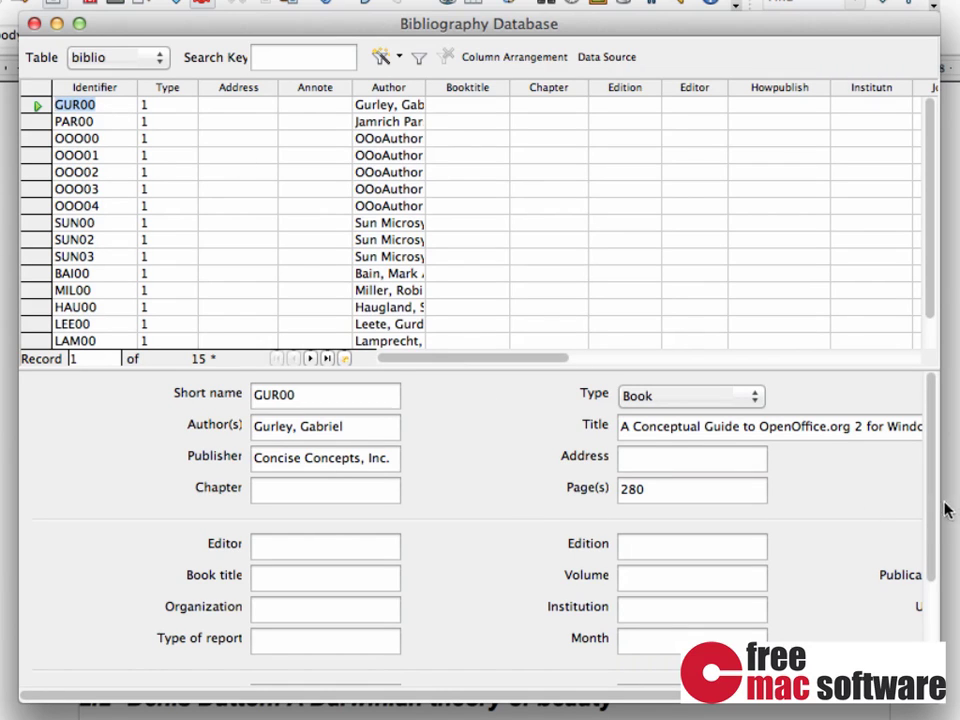
{"action": "scroll", "coordinate": [932, 510], "scroll_direction": "down", "scroll_amount": 1}
{"action": "left_click_drag", "start_coordinate": [930, 545], "coordinate": [933, 617]}
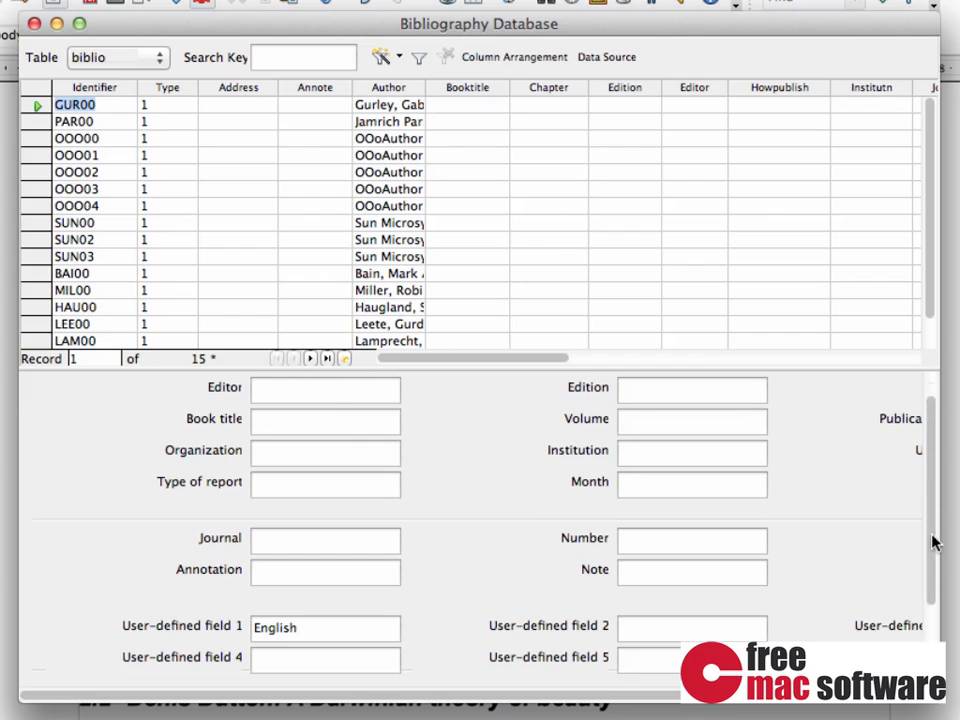
{"action": "scroll", "coordinate": [928, 510], "scroll_direction": "up", "scroll_amount": 5}
{"action": "left_click", "coordinate": [756, 397]}
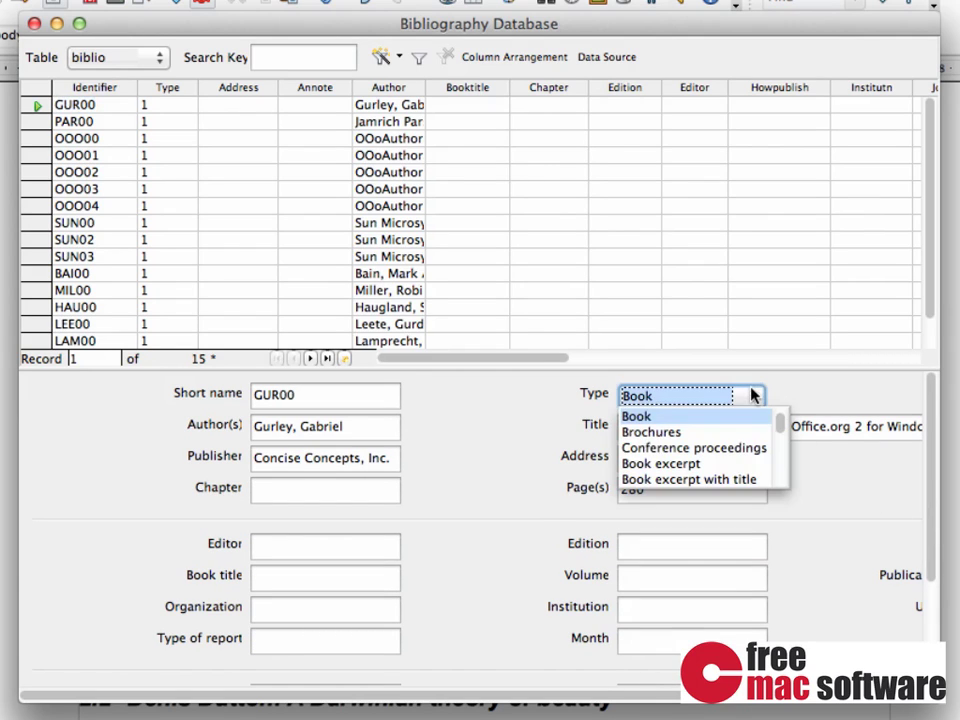
{"action": "scroll", "coordinate": [742, 470], "scroll_direction": "down", "scroll_amount": 6}
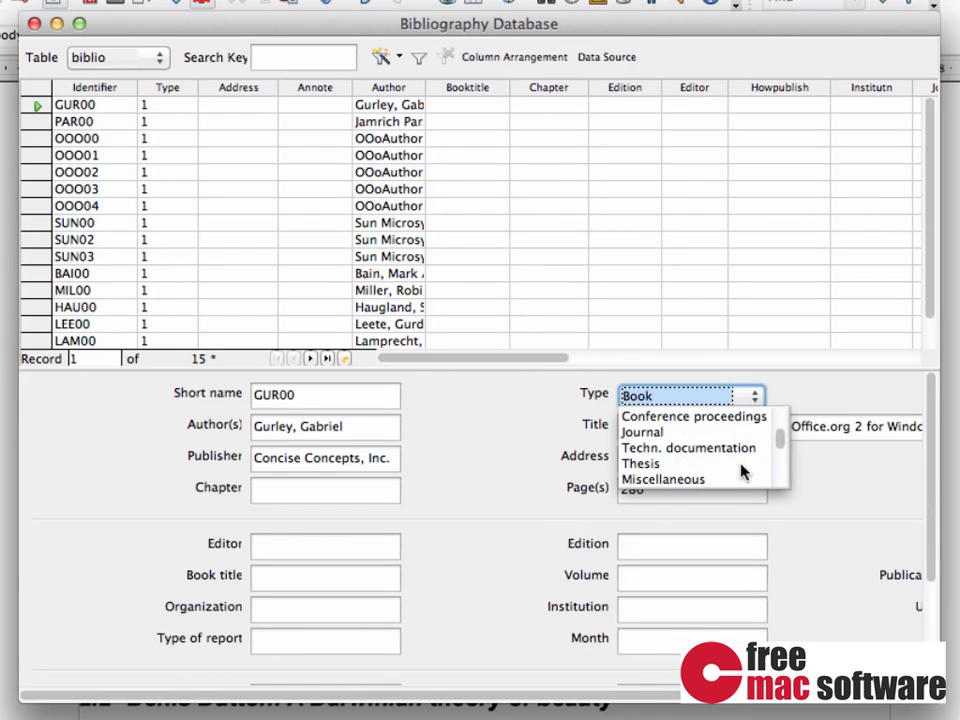
{"action": "scroll", "coordinate": [742, 470], "scroll_direction": "down", "scroll_amount": 1}
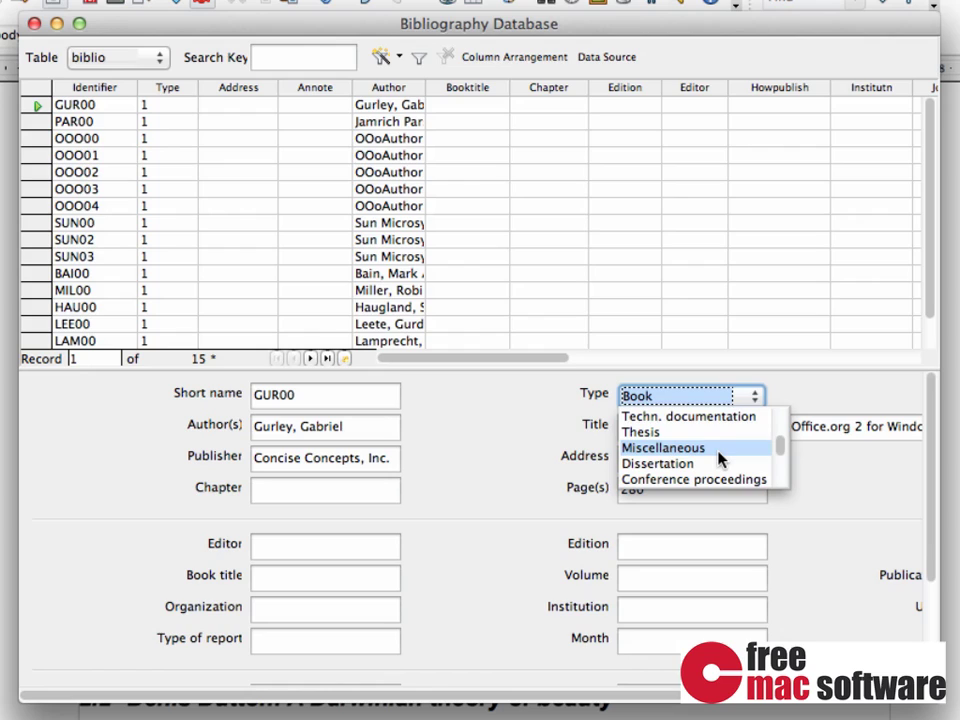
{"action": "left_click", "coordinate": [493, 413]}
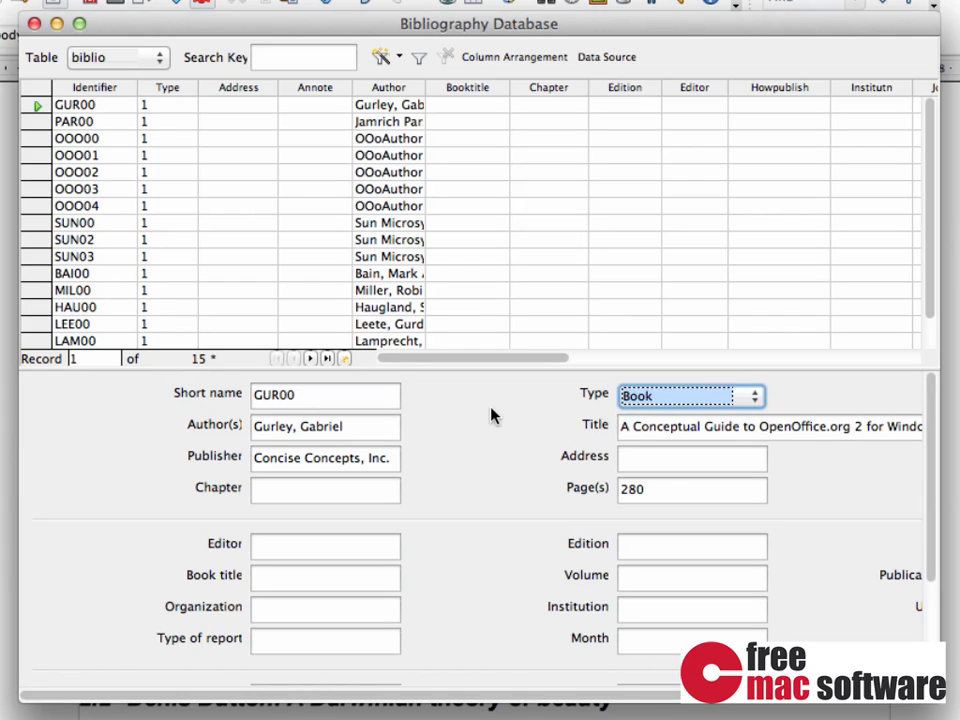
Change the GUR00 record's short name to Gurley2012 and close the bibliography database
{"action": "left_click", "coordinate": [314, 393]}
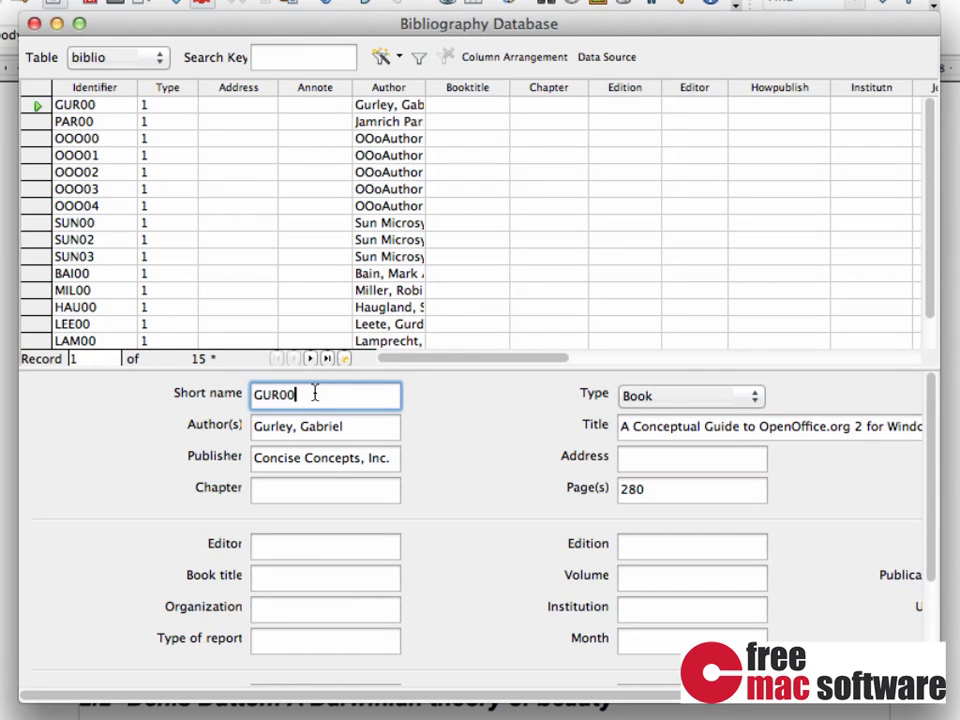
{"action": "key", "text": "Tab"}
{"action": "left_click", "coordinate": [315, 393]}
{"action": "key", "text": "BackSpace"}
{"action": "key", "text": "BackSpace"}
{"action": "key", "text": "BackSpace"}
{"action": "key", "text": "BackSpace"}
{"action": "key", "text": "BackSpace"}
{"action": "type", "text": "Gurley2012"}
{"action": "left_click", "coordinate": [33, 22]}
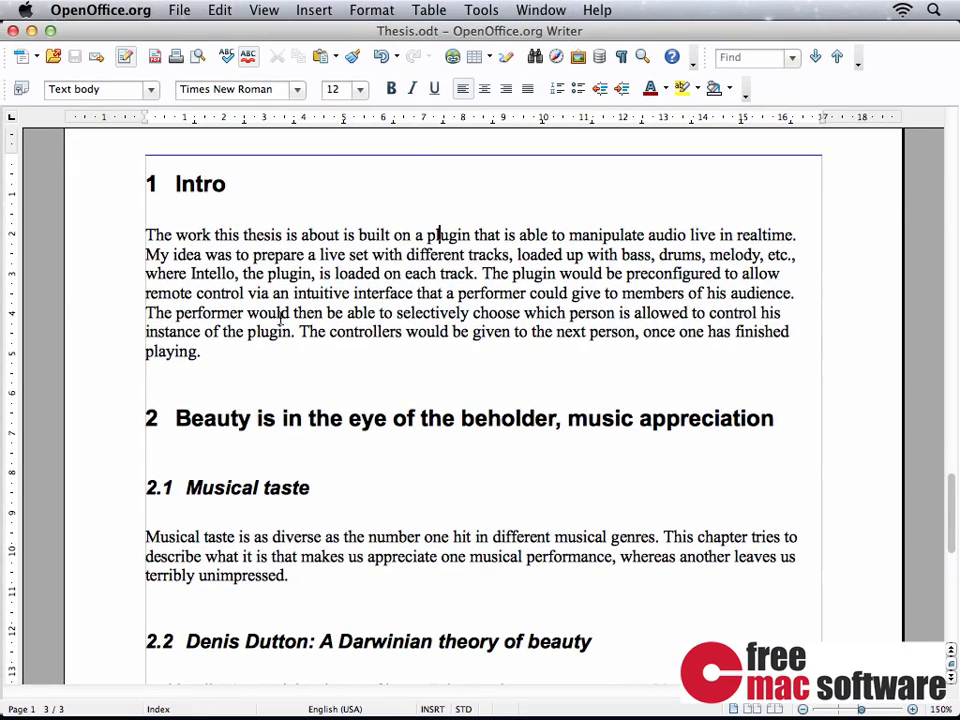
Insert the bibliography entry Gurley2012 from the bibliography database at the end of the Intro paragraph
{"action": "left_click", "coordinate": [314, 10]}
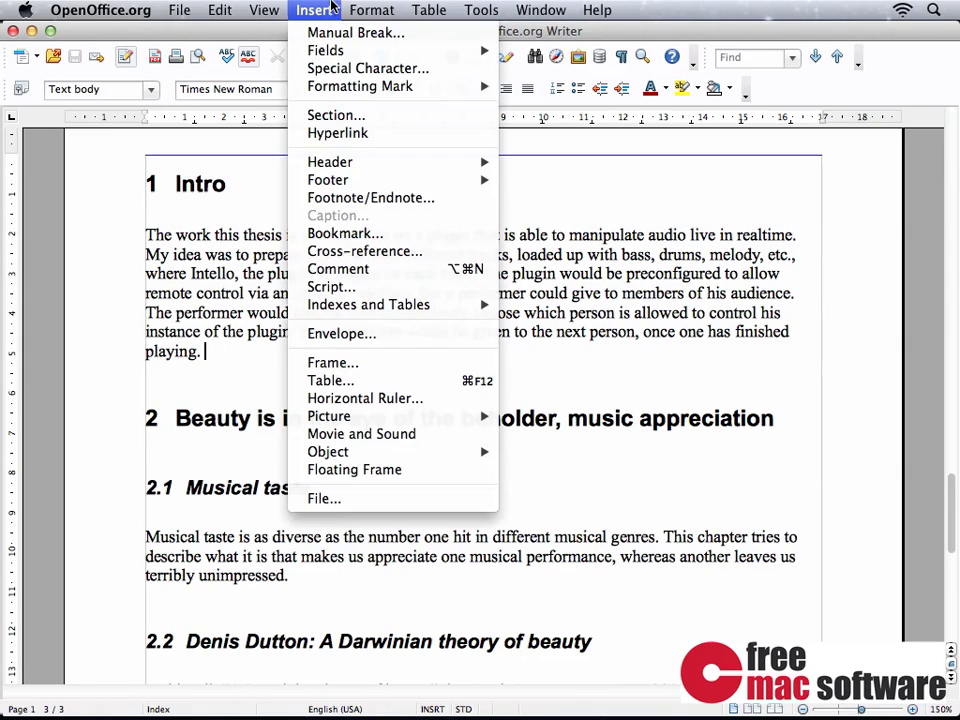
{"action": "mouse_move", "coordinate": [390, 304]}
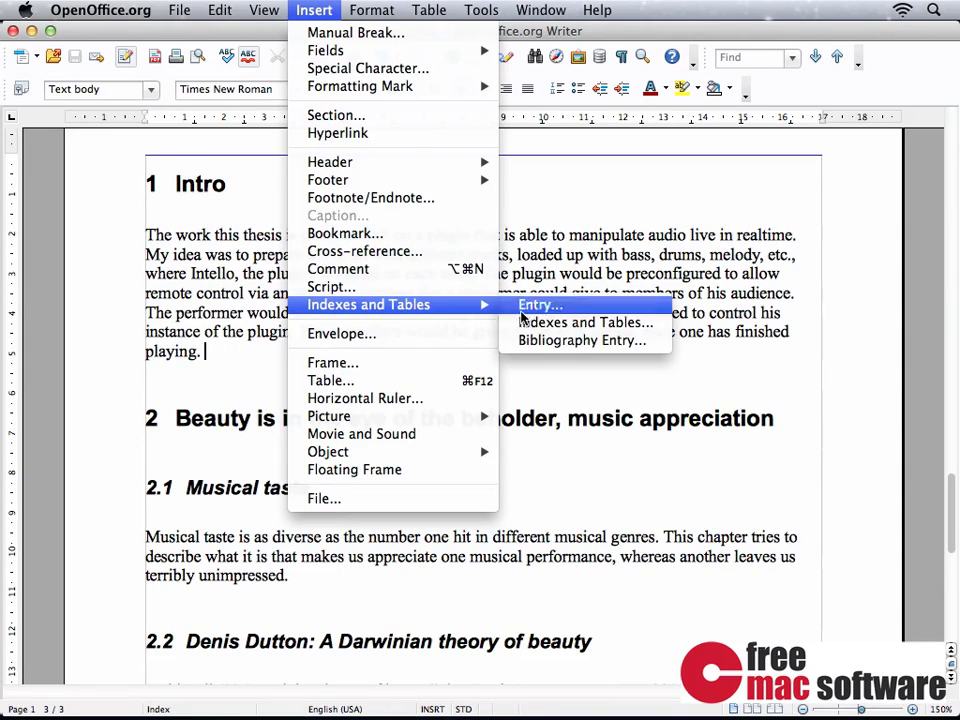
{"action": "left_click", "coordinate": [530, 340]}
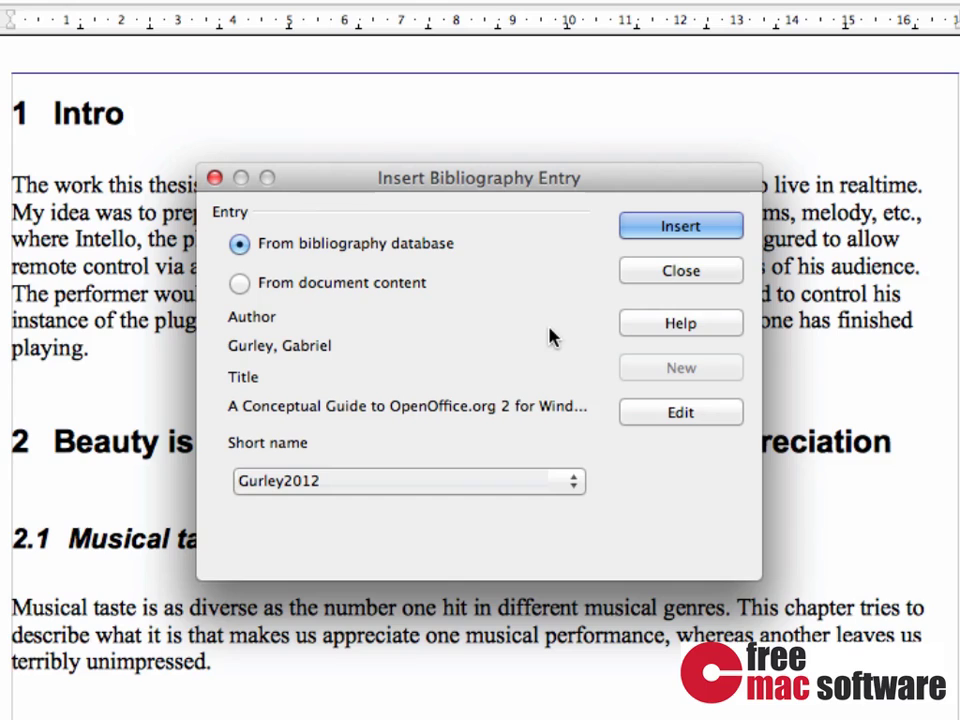
{"action": "left_click", "coordinate": [437, 481]}
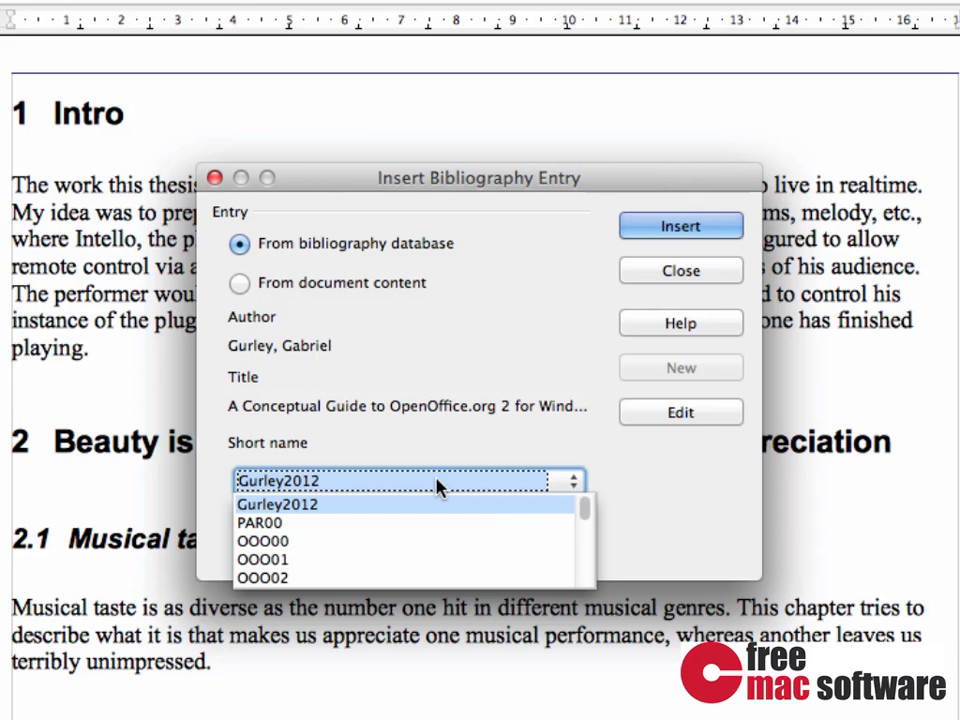
{"action": "left_click", "coordinate": [654, 227]}
{"action": "left_click", "coordinate": [656, 228]}
{"action": "left_click", "coordinate": [660, 274]}
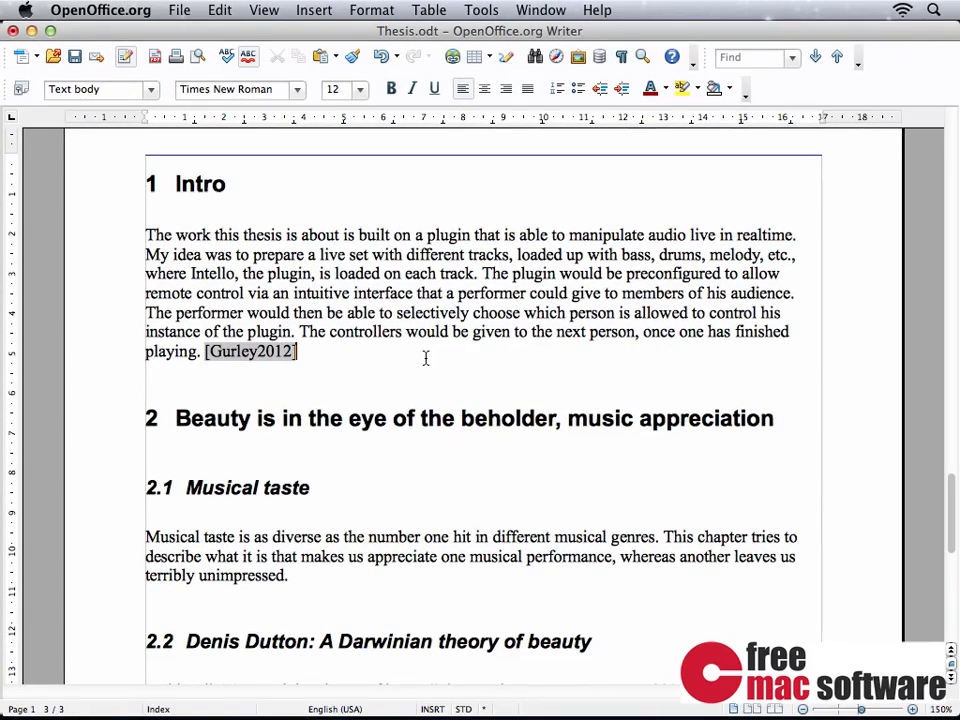
Apply the Heading 9 paragraph style to the "Appendix" line on the last page and close the styles window
{"action": "scroll", "coordinate": [425, 358], "scroll_direction": "down", "scroll_amount": 5}
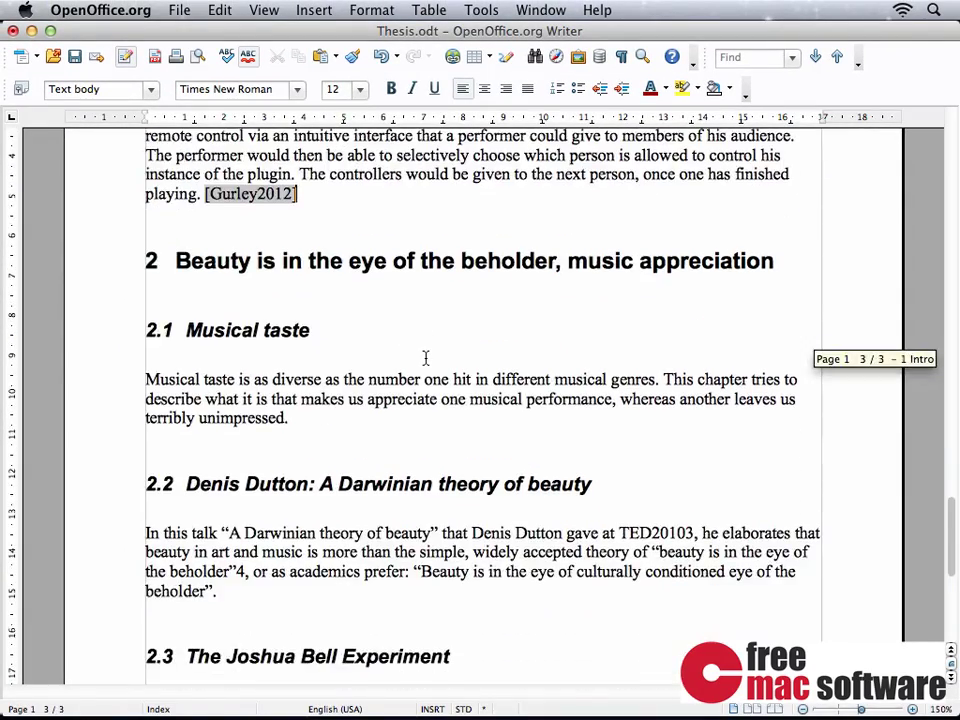
{"action": "scroll", "coordinate": [427, 362], "scroll_direction": "down", "scroll_amount": 14}
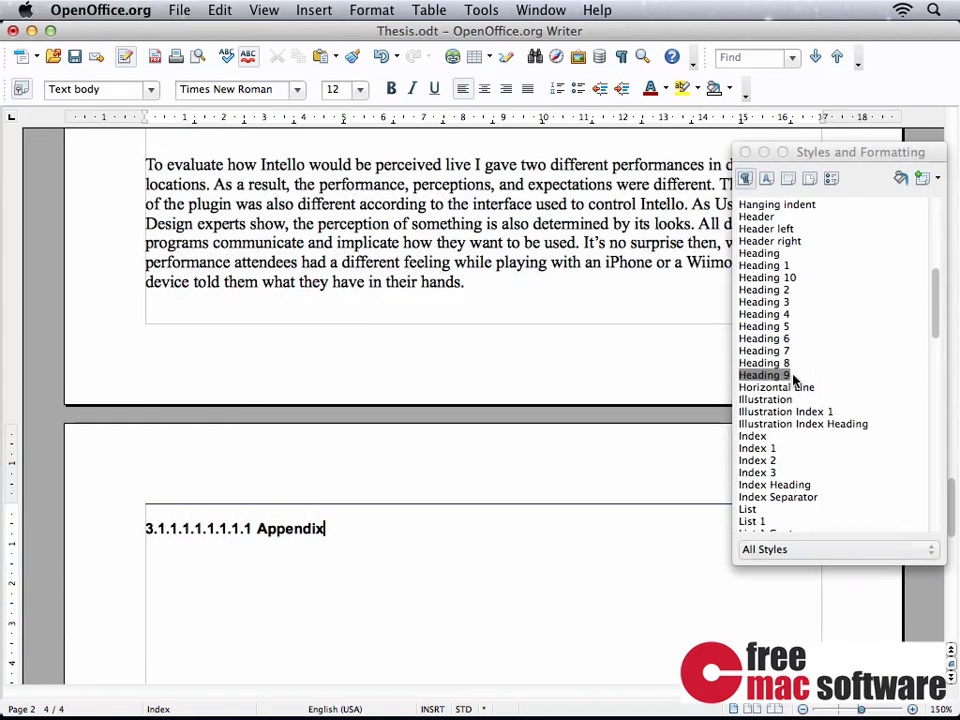
{"action": "double_click", "coordinate": [794, 379]}
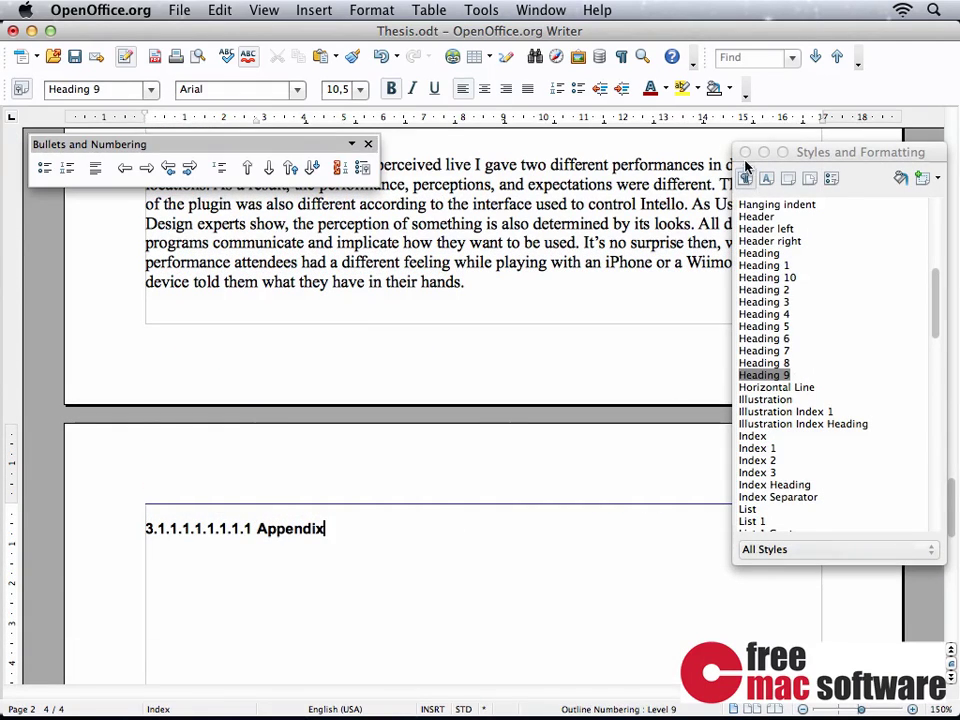
{"action": "left_click", "coordinate": [745, 152]}
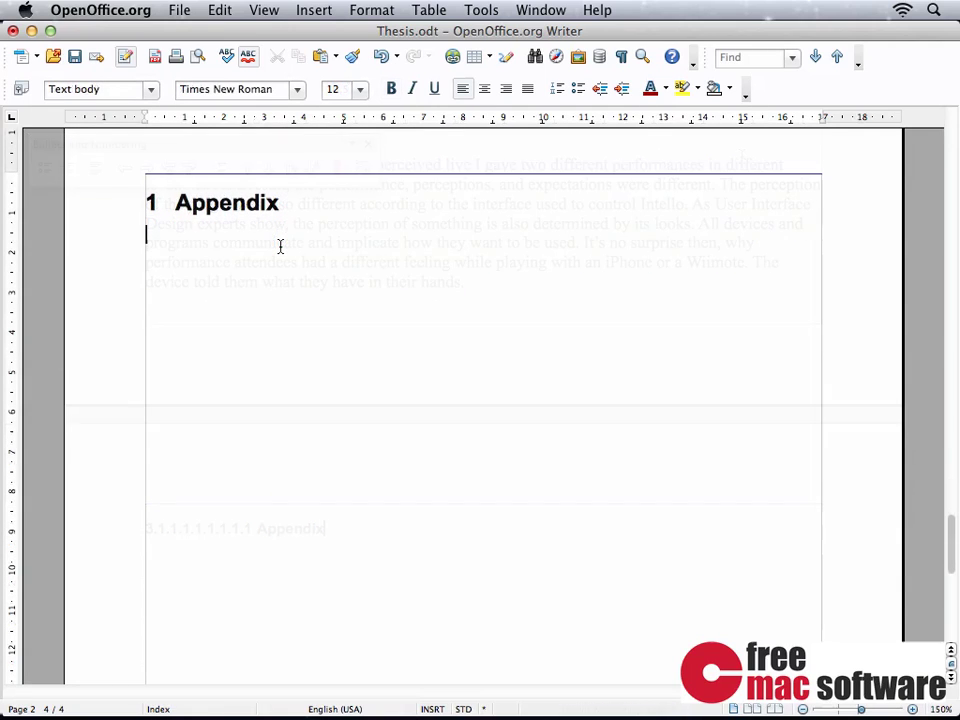
Insert an index of type Bibliography, titled Bibliography, below the Appendix heading
{"action": "left_click", "coordinate": [312, 9]}
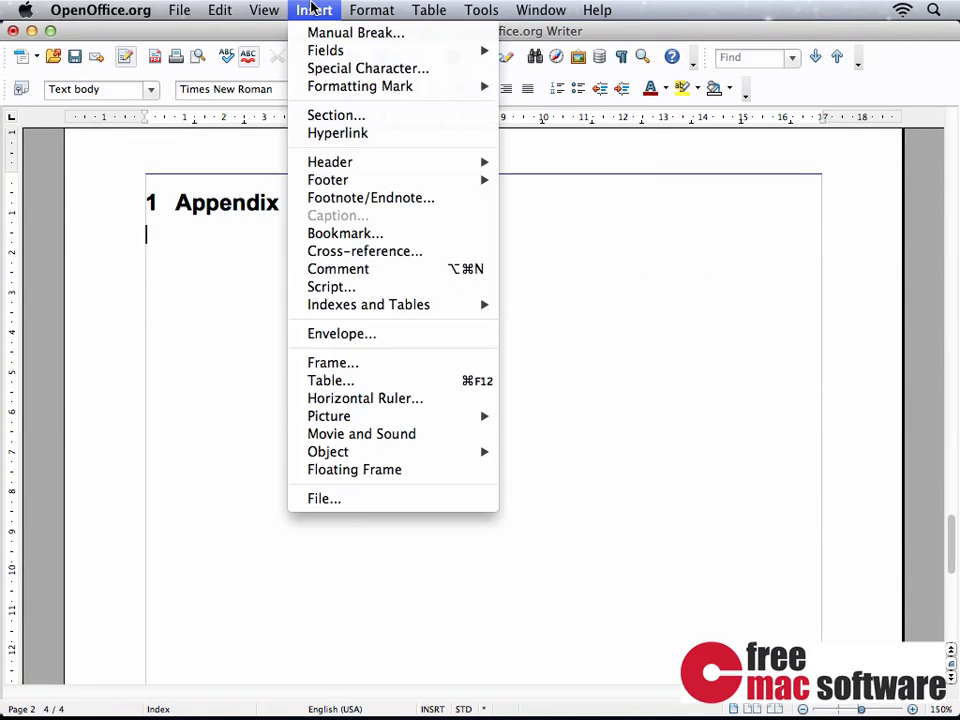
{"action": "mouse_move", "coordinate": [400, 304]}
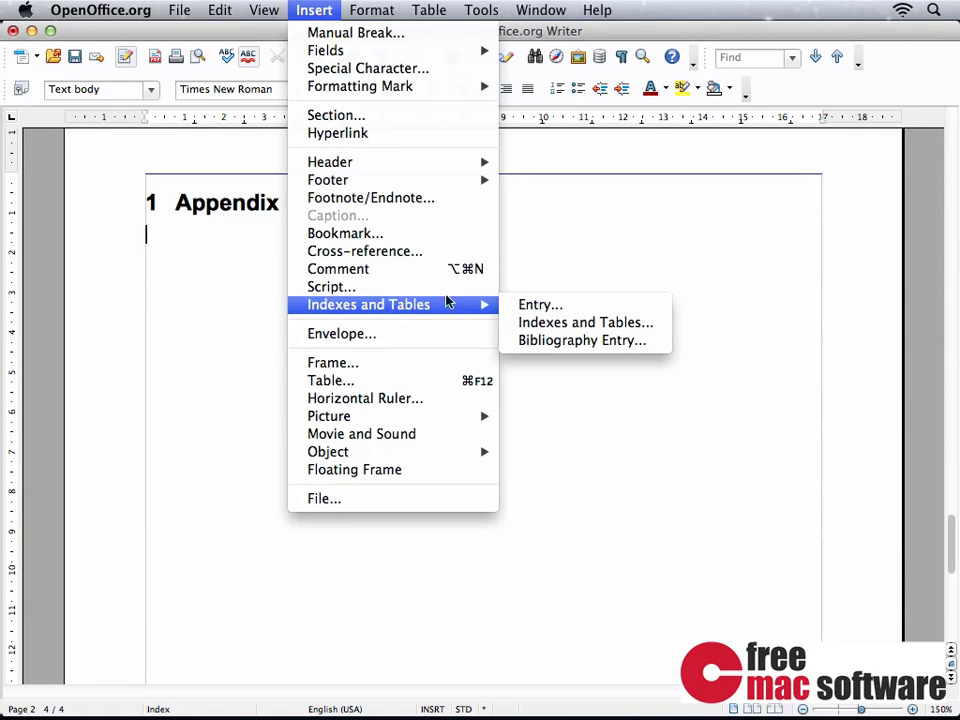
{"action": "left_click", "coordinate": [538, 322]}
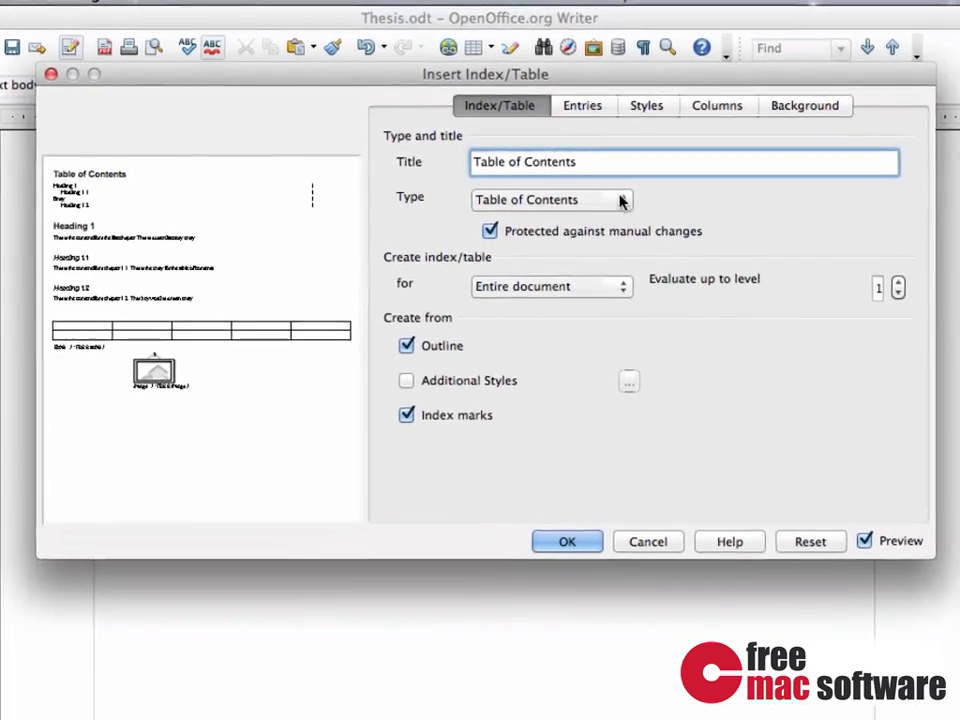
{"action": "left_click", "coordinate": [603, 188]}
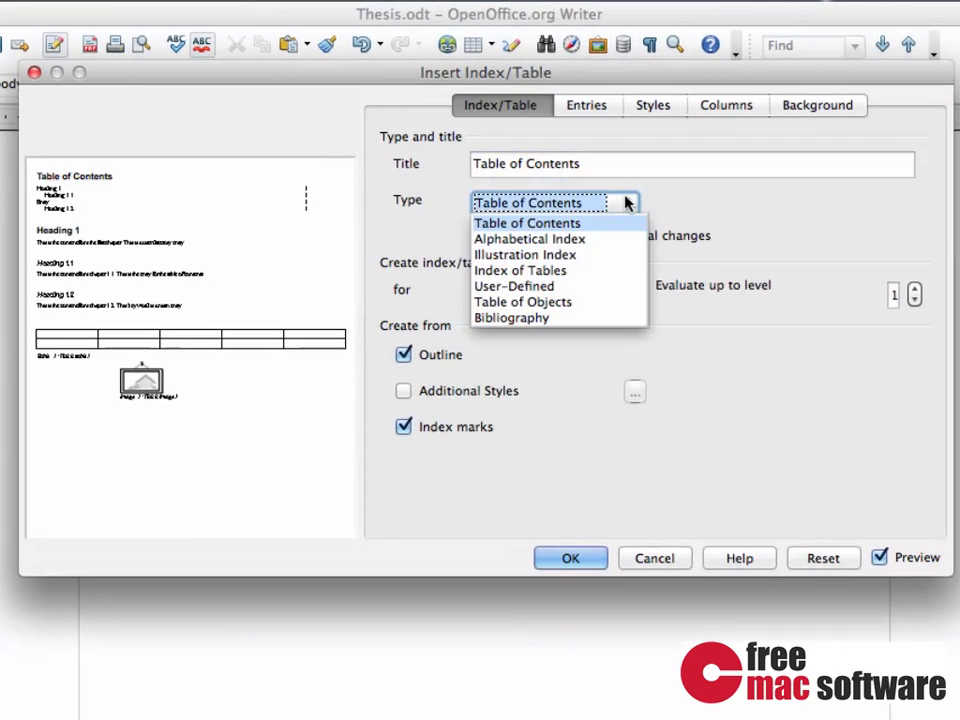
{"action": "left_click", "coordinate": [543, 319]}
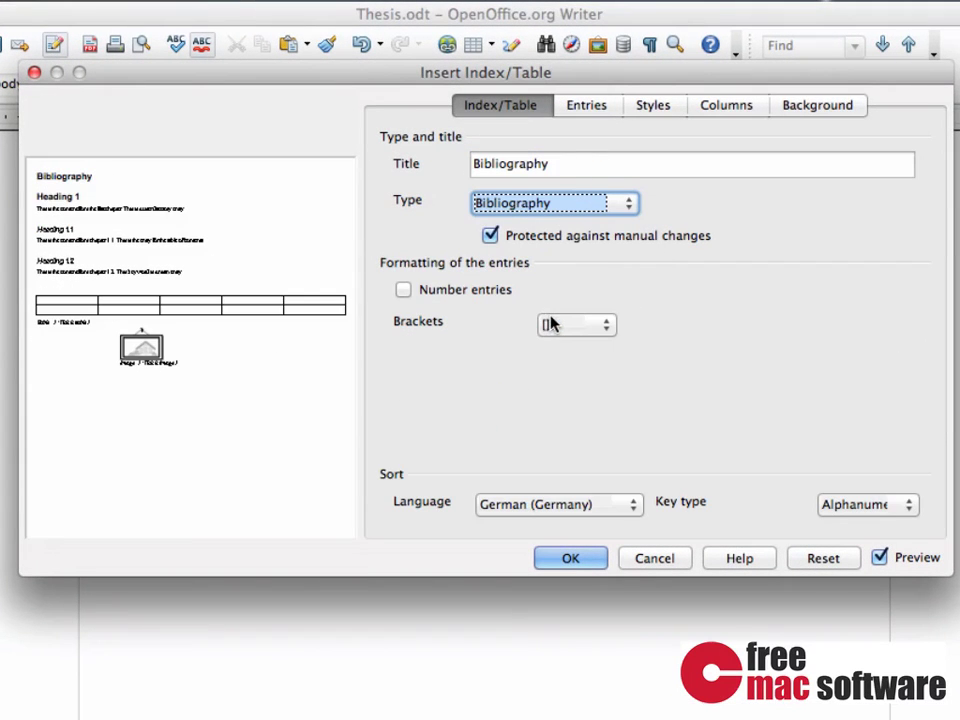
{"action": "left_click", "coordinate": [569, 559]}
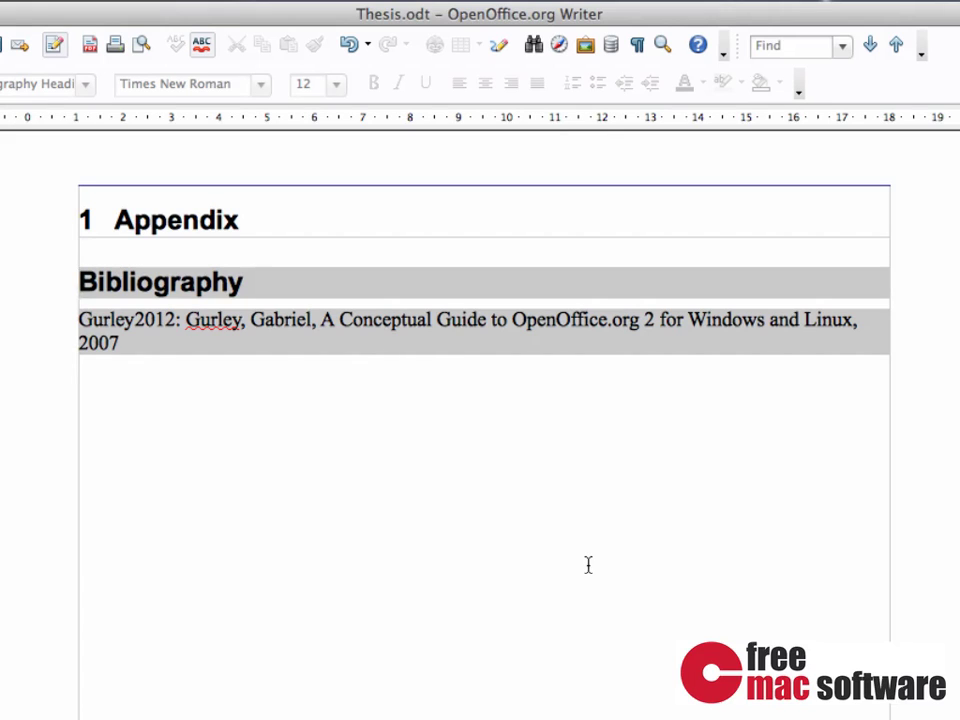
Edit the appendix bibliography to number its entries and check the citation at the end of the Intro paragraph
{"action": "right_click", "coordinate": [428, 328]}
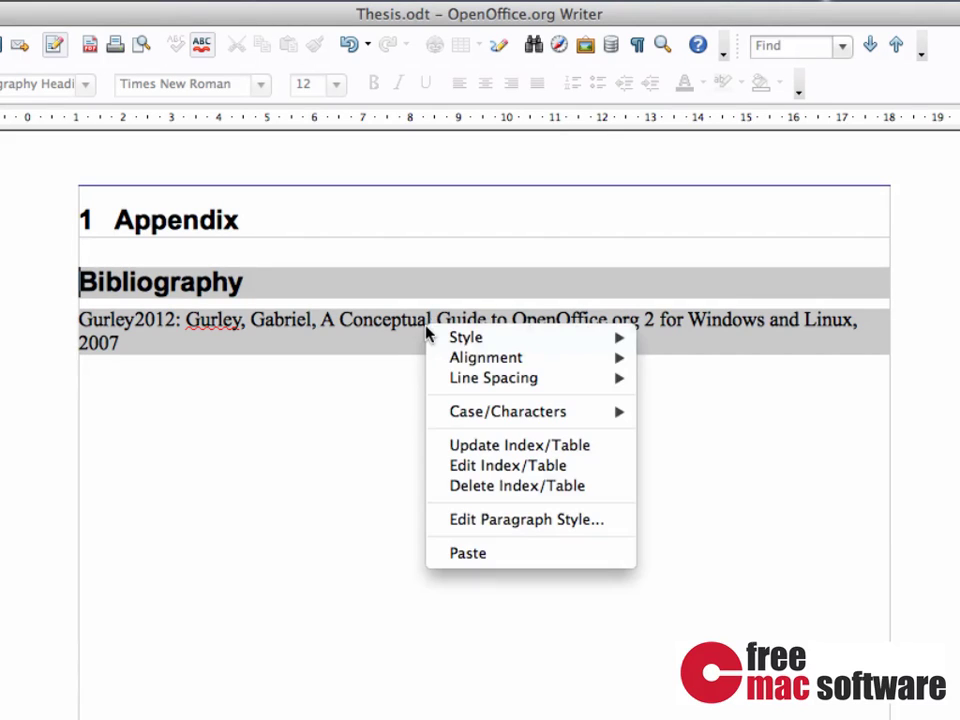
{"action": "left_click", "coordinate": [506, 466]}
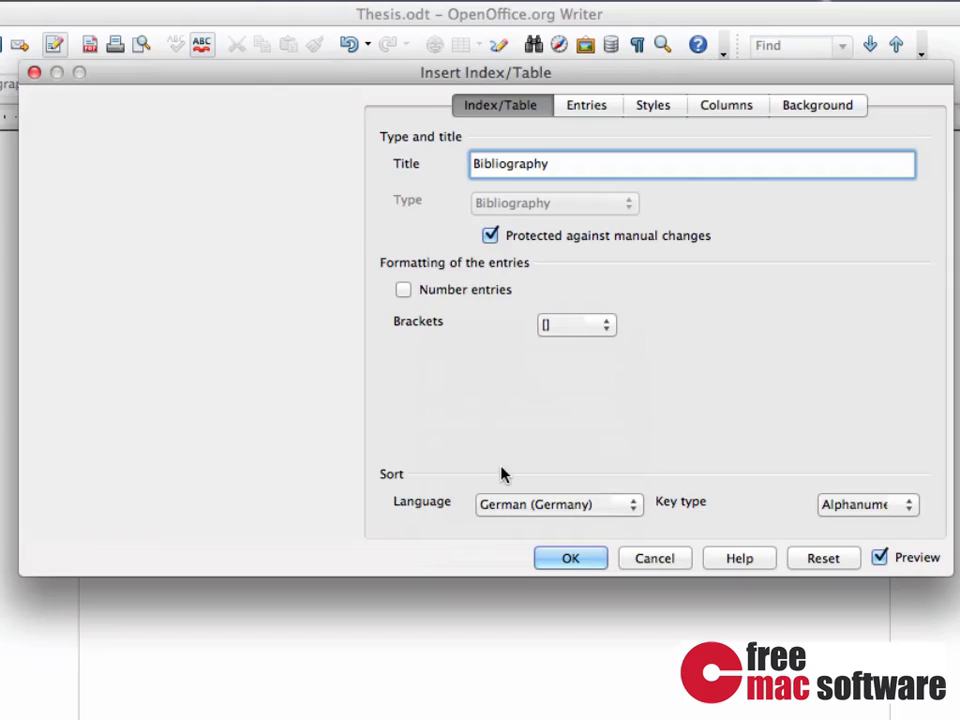
{"action": "left_click", "coordinate": [468, 295]}
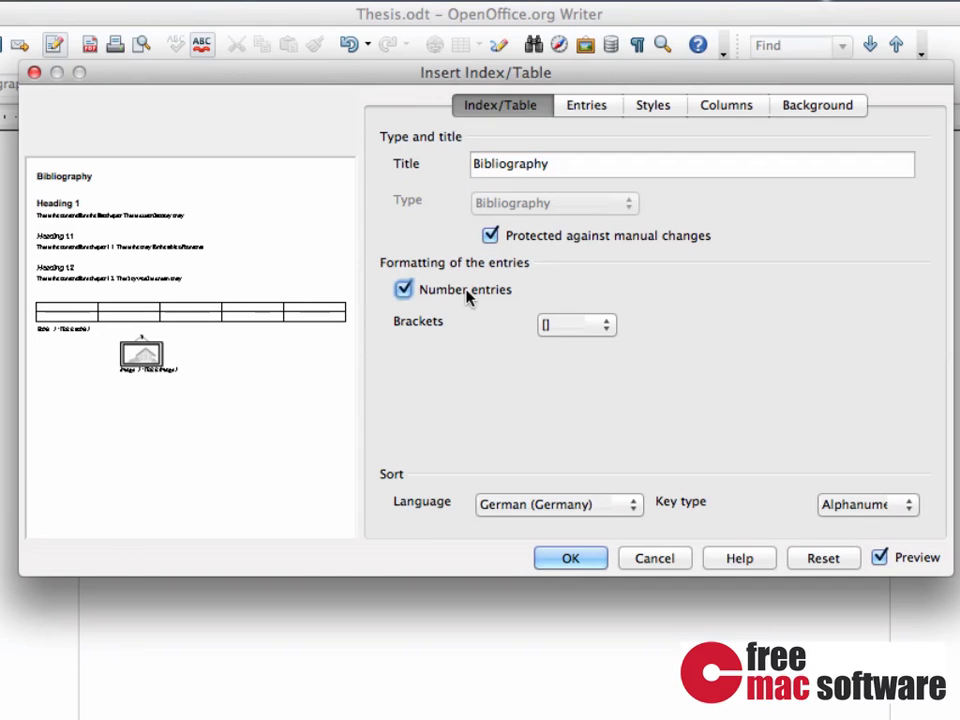
{"action": "left_click", "coordinate": [572, 558]}
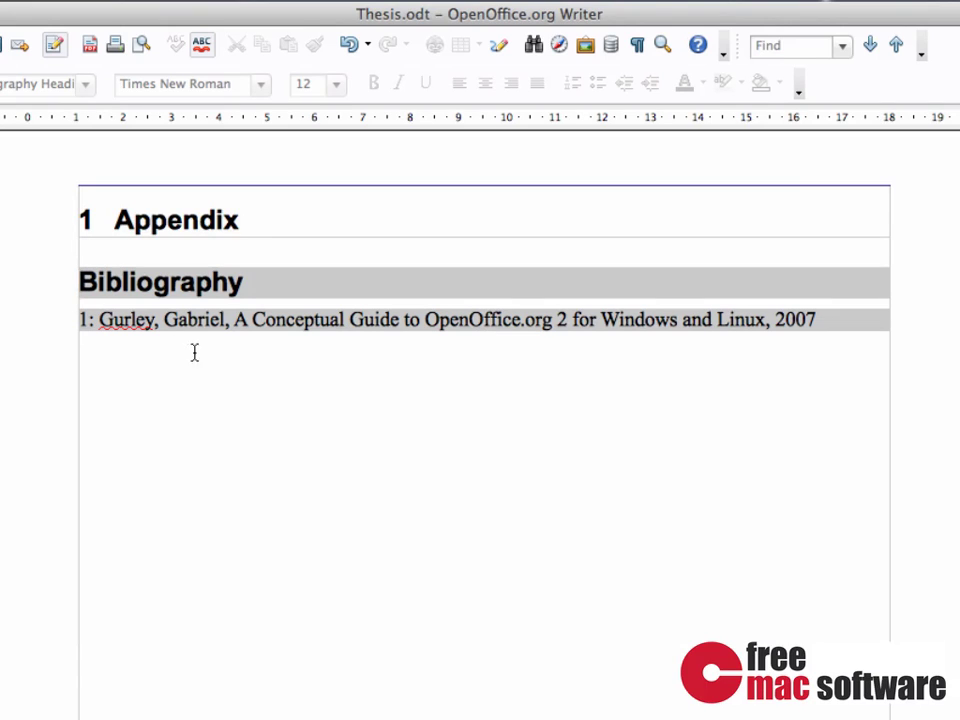
{"action": "scroll", "coordinate": [480, 400], "scroll_direction": "up", "scroll_amount": 20}
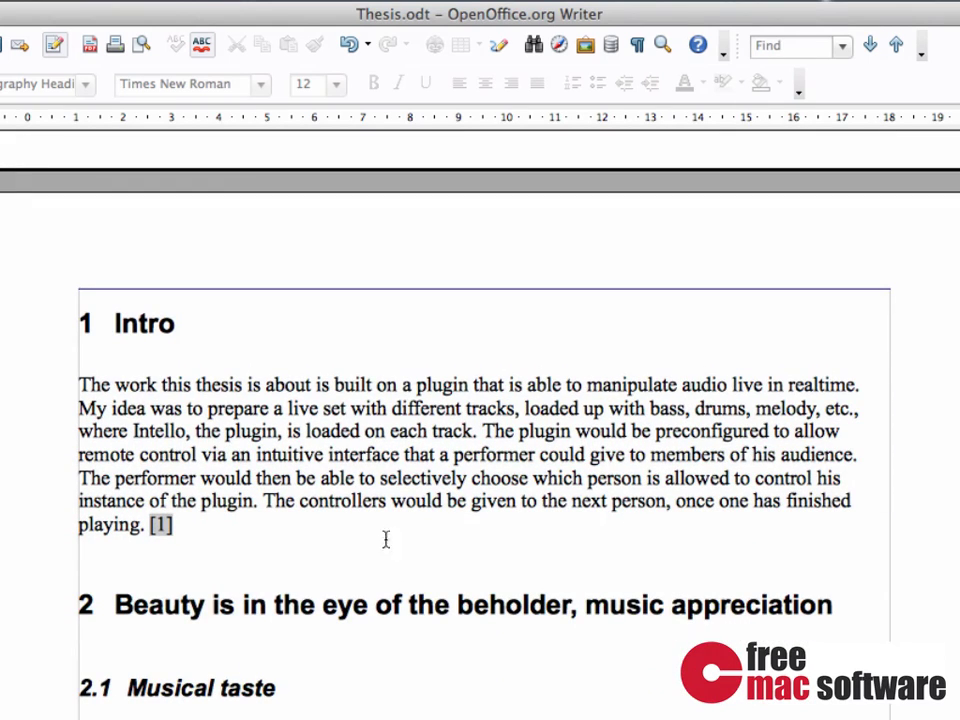
{"action": "left_click", "coordinate": [197, 520]}
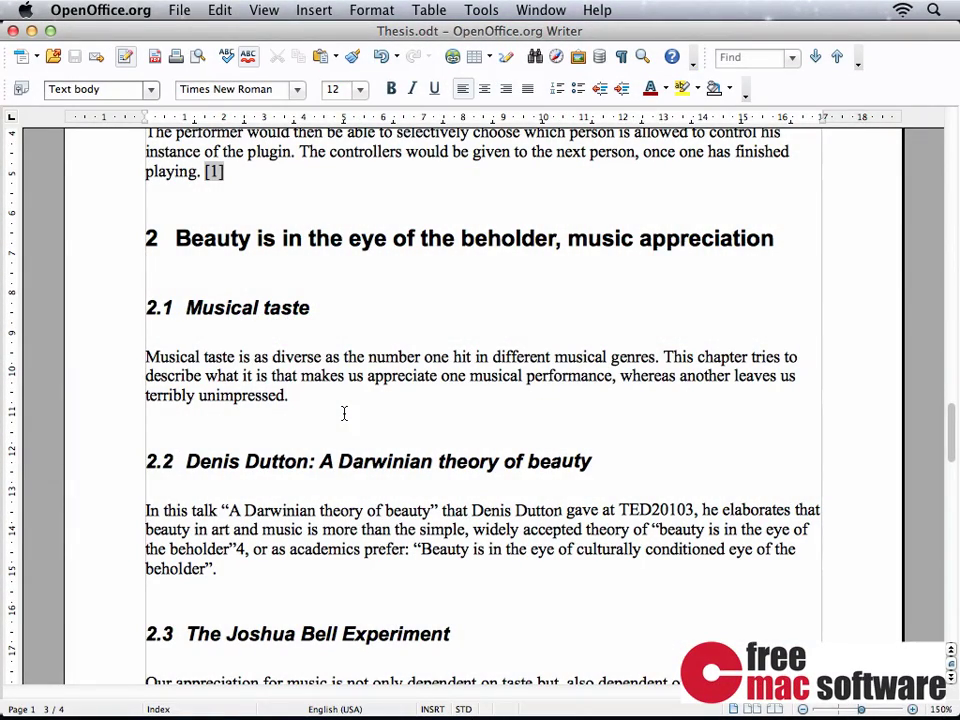
Add blank lines after the Musical taste paragraph and insert the picture of the purple triangle and rounded rectangle from a file
{"action": "key", "text": "Return"}
{"action": "key", "text": "Return"}
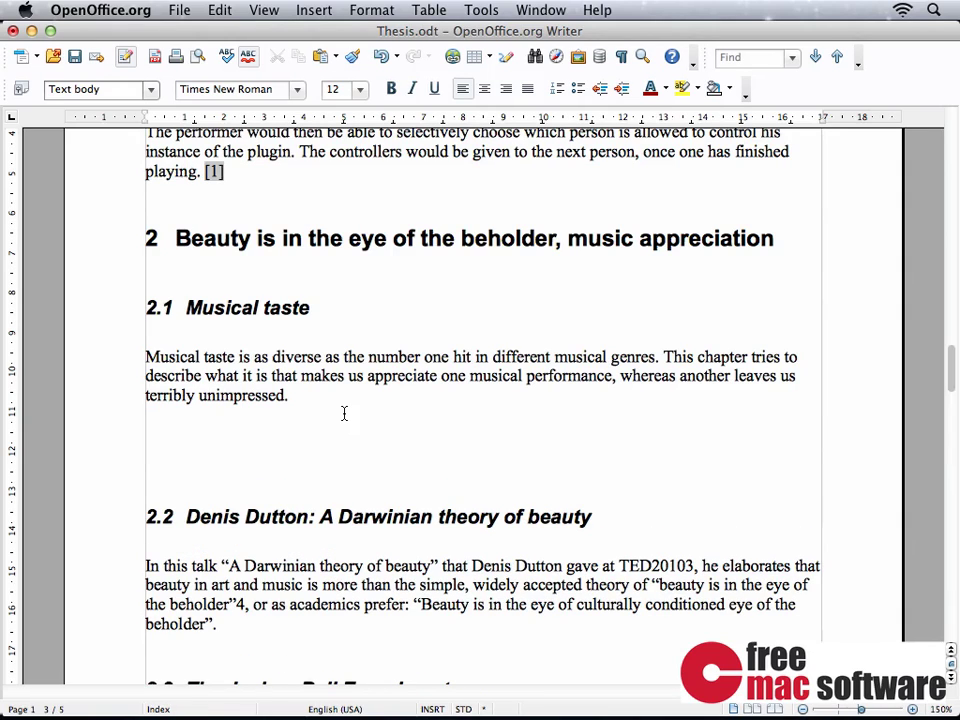
{"action": "left_click", "coordinate": [322, 9]}
{"action": "mouse_move", "coordinate": [480, 416]}
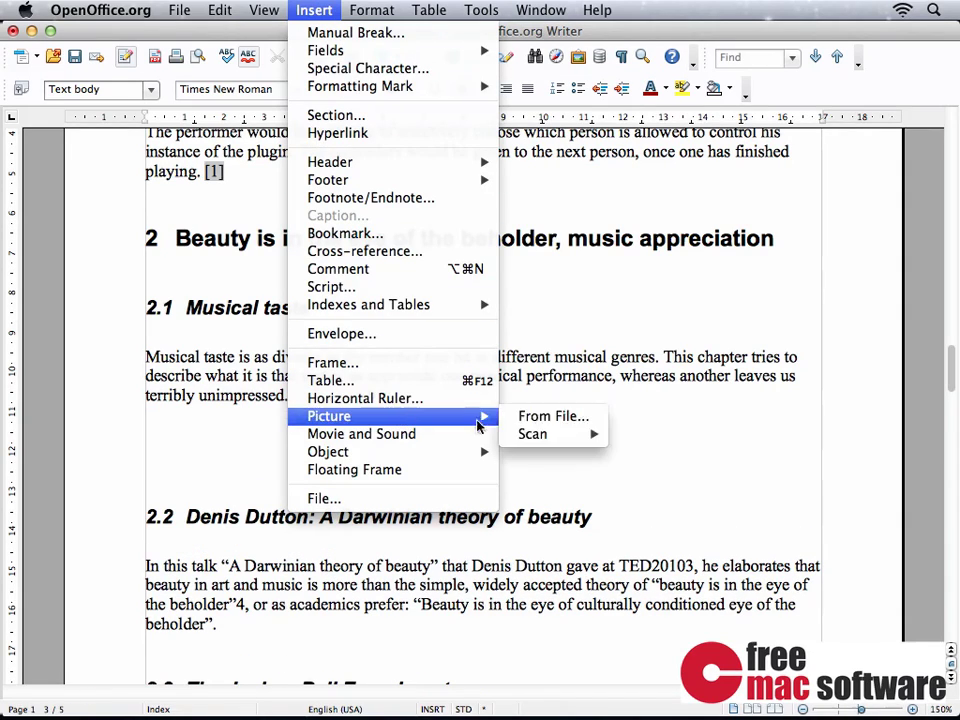
{"action": "left_click", "coordinate": [553, 416]}
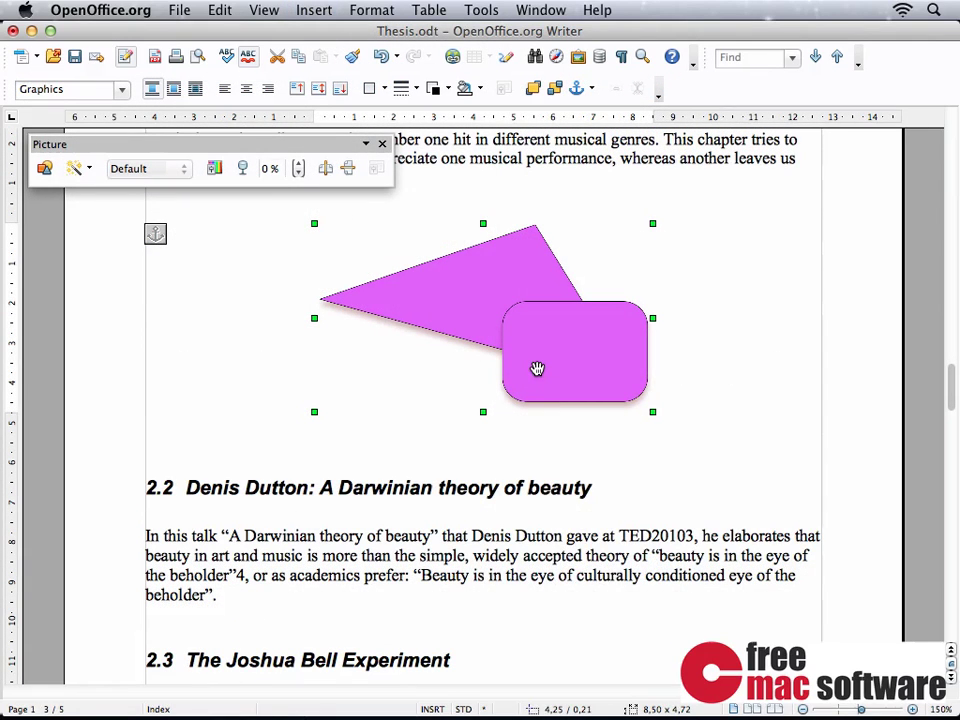
Add the caption "Triangles" to the inserted picture, with category Illustration and Arabic numbering
{"action": "right_click", "coordinate": [537, 369]}
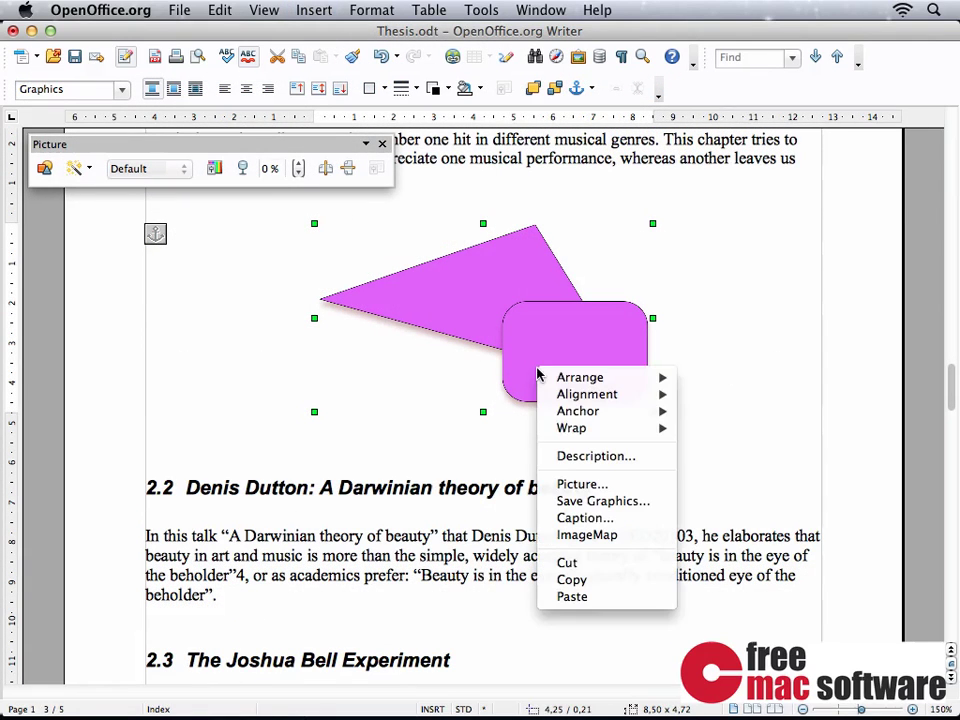
{"action": "left_click", "coordinate": [636, 519]}
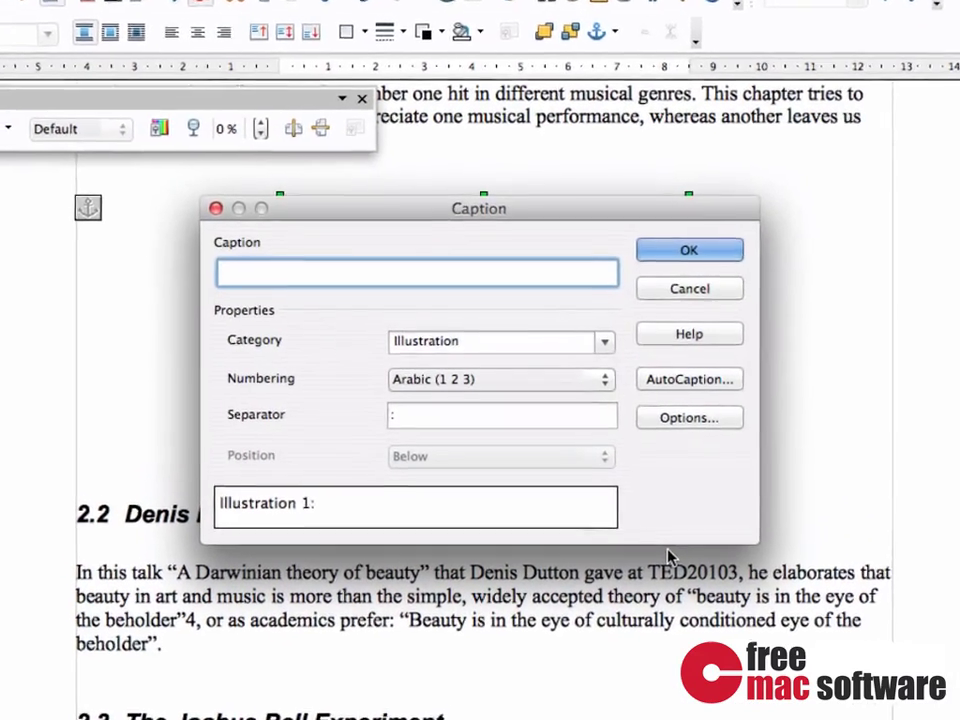
{"action": "type", "text": "Triangles"}
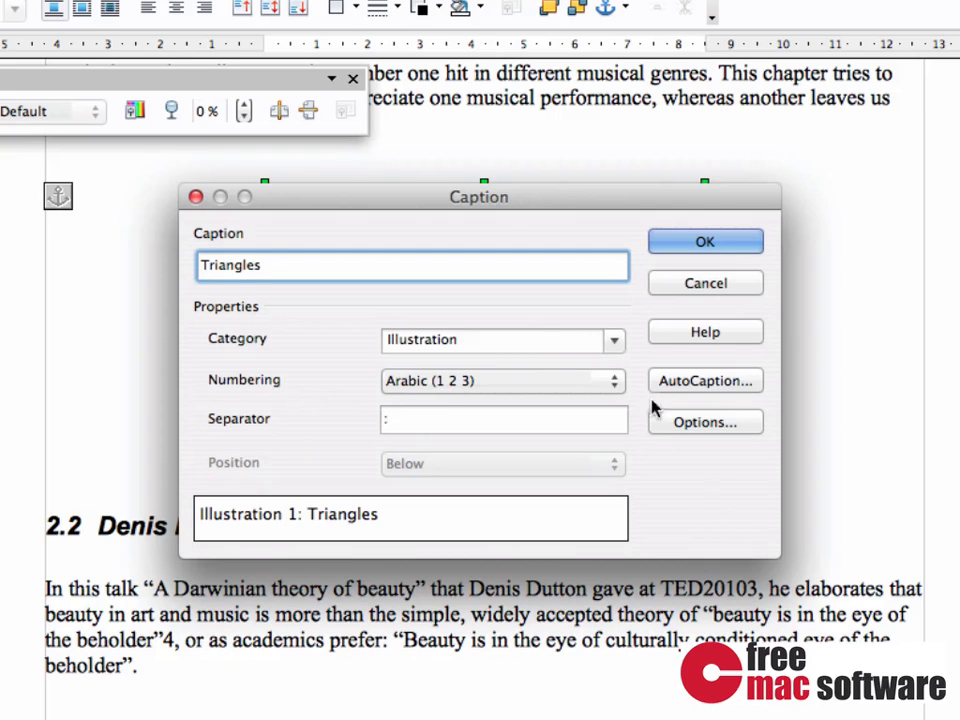
{"action": "left_click", "coordinate": [614, 341]}
{"action": "left_click", "coordinate": [614, 341]}
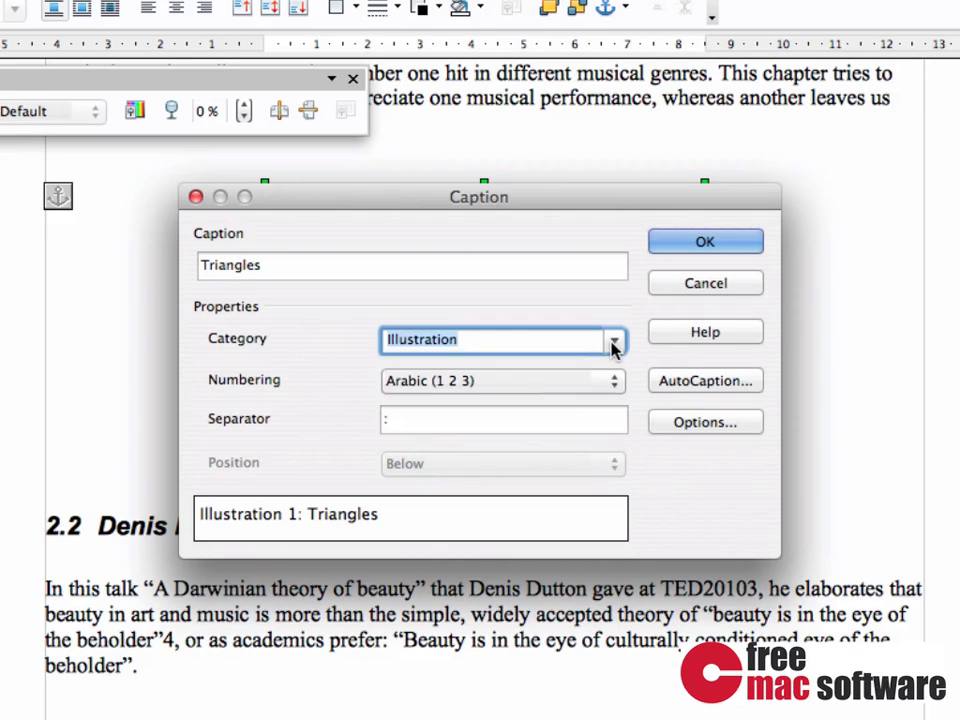
{"action": "left_click", "coordinate": [682, 249]}
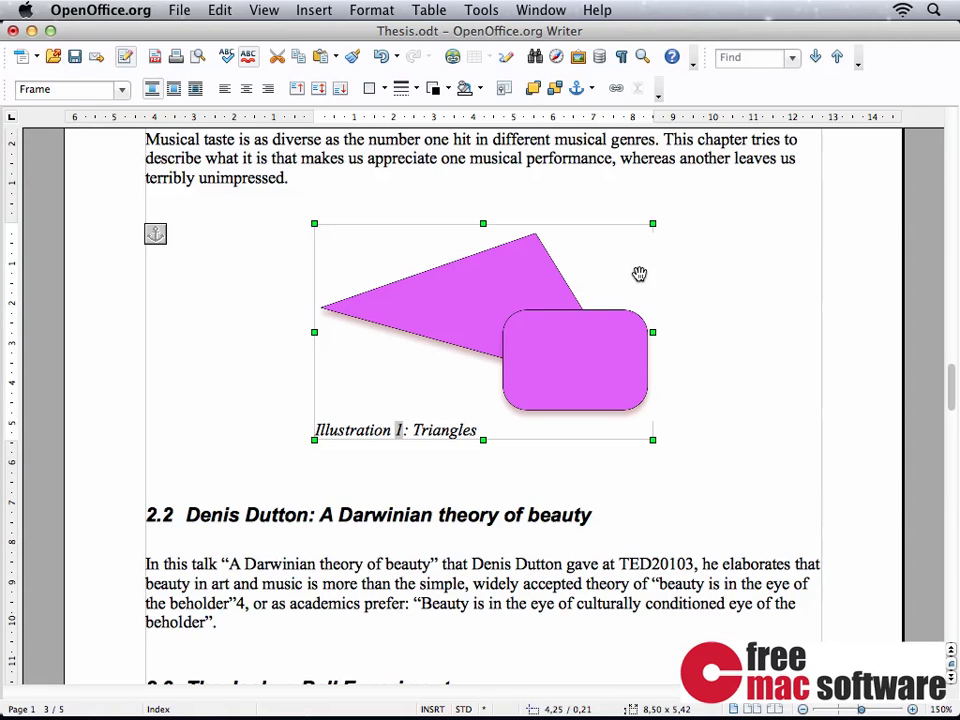
Add "See" at the end of the Musical taste paragraph, followed by a cross-reference to Illustration 1 in Numbering format
{"action": "scroll", "coordinate": [568, 315], "scroll_direction": "up", "scroll_amount": 3}
{"action": "left_click", "coordinate": [306, 244]}
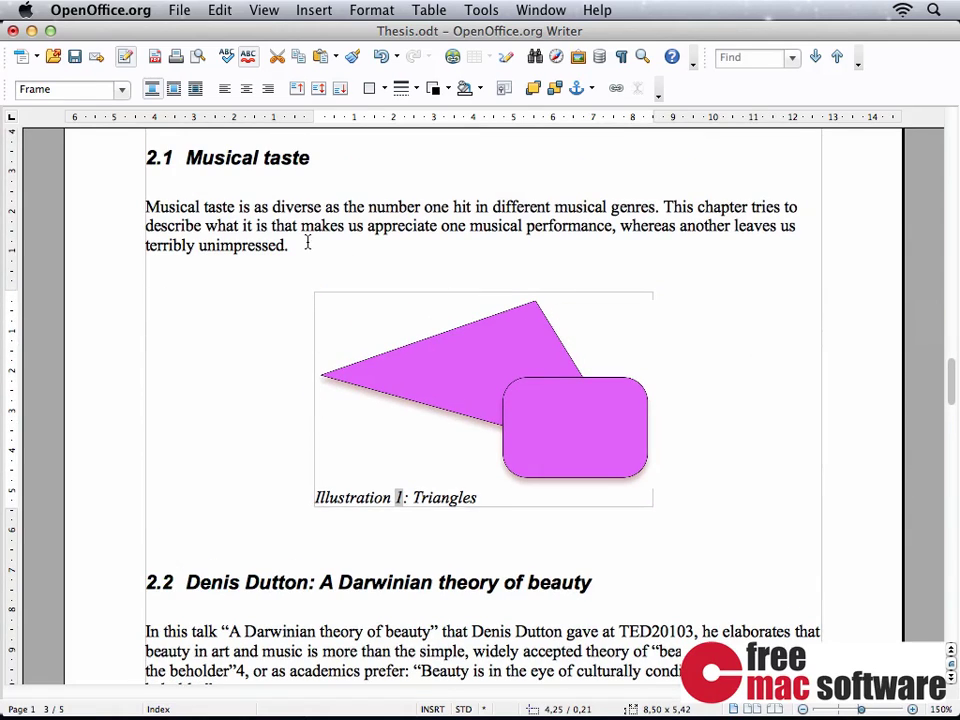
{"action": "type", "text": "See"}
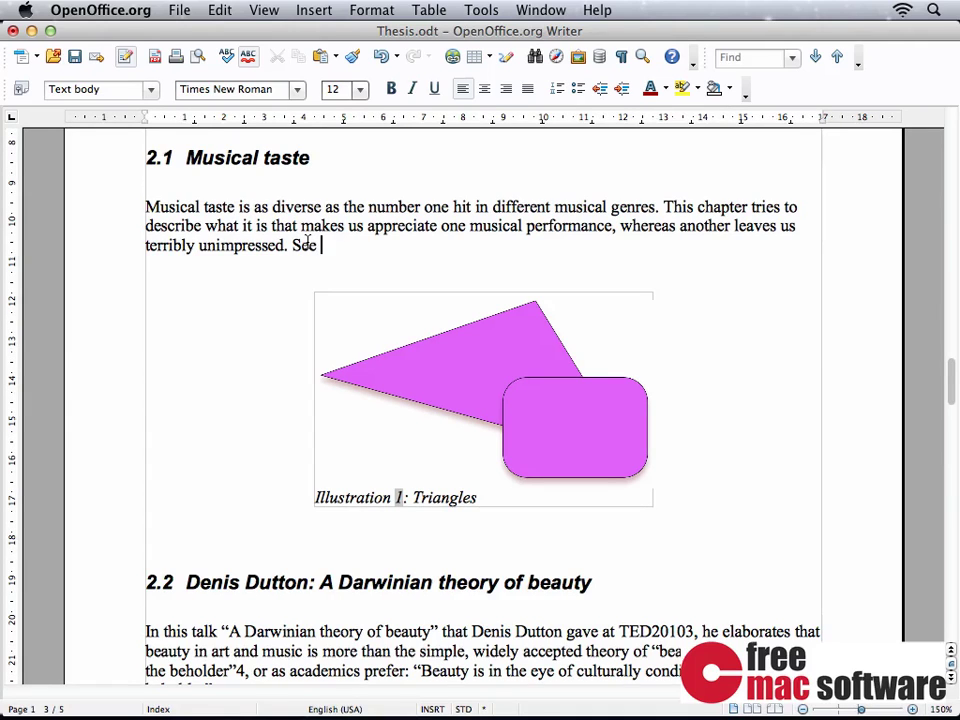
{"action": "left_click", "coordinate": [314, 11]}
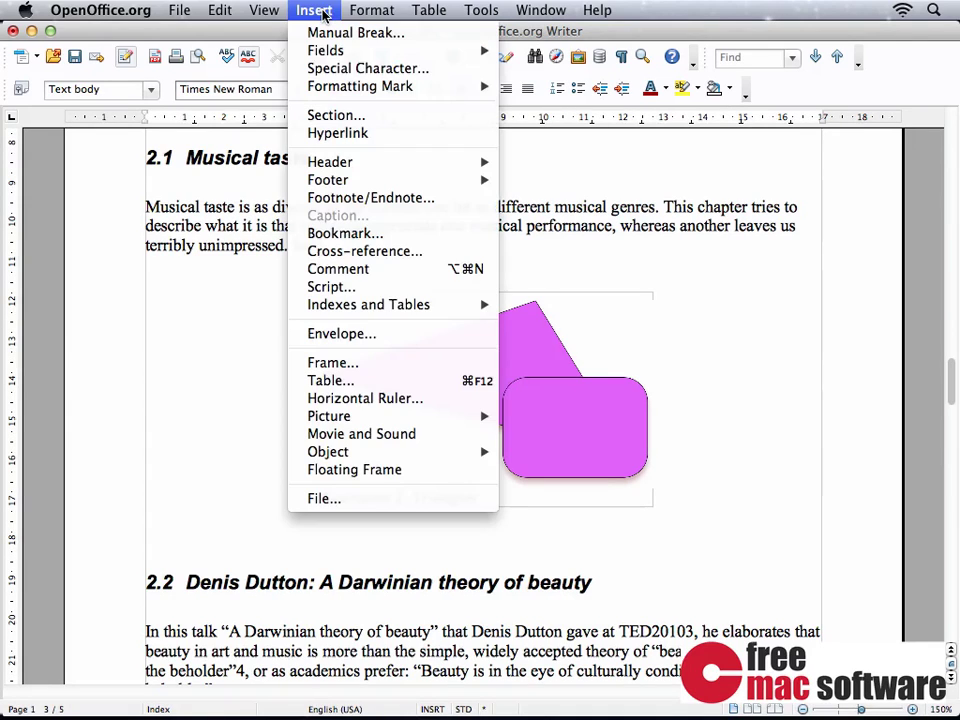
{"action": "left_click", "coordinate": [390, 252]}
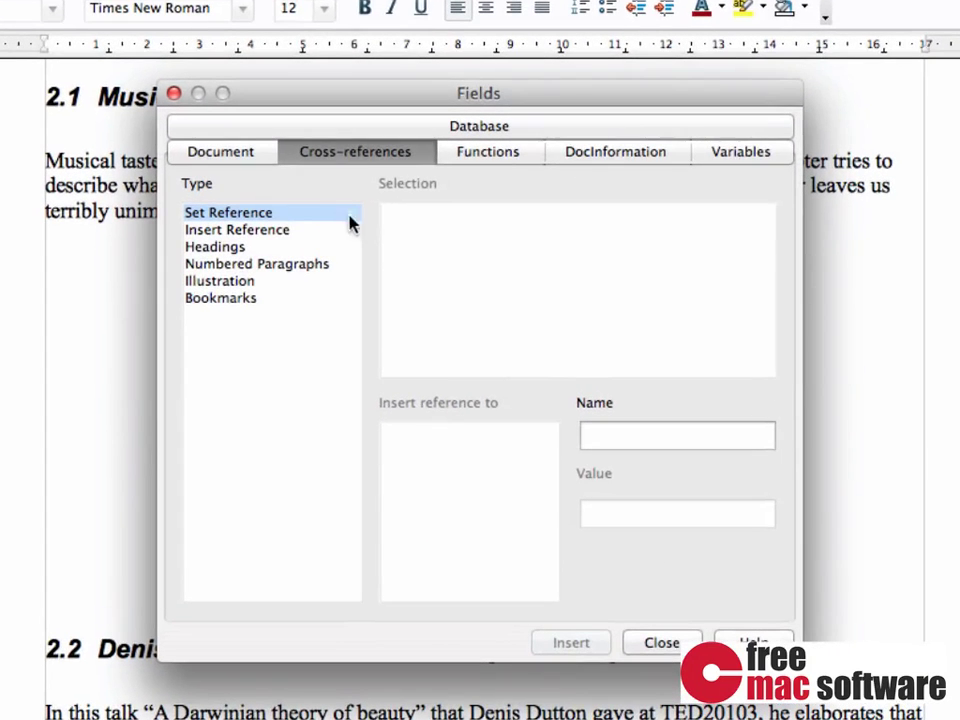
{"action": "left_click", "coordinate": [243, 283]}
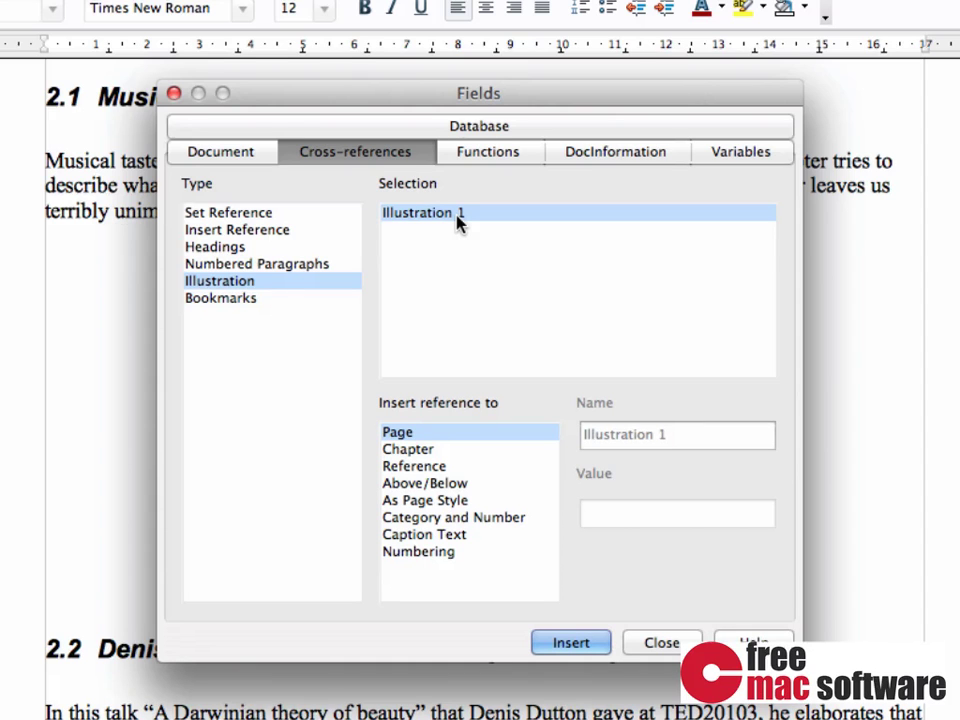
{"action": "left_click", "coordinate": [450, 551]}
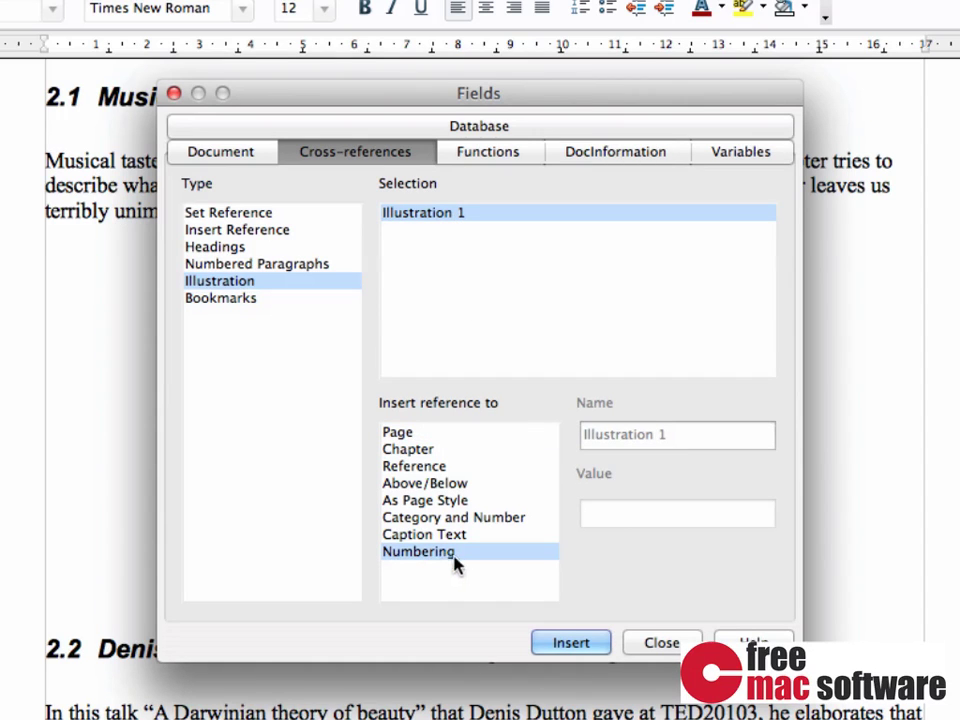
{"action": "left_click", "coordinate": [566, 644]}
{"action": "left_click", "coordinate": [661, 643]}
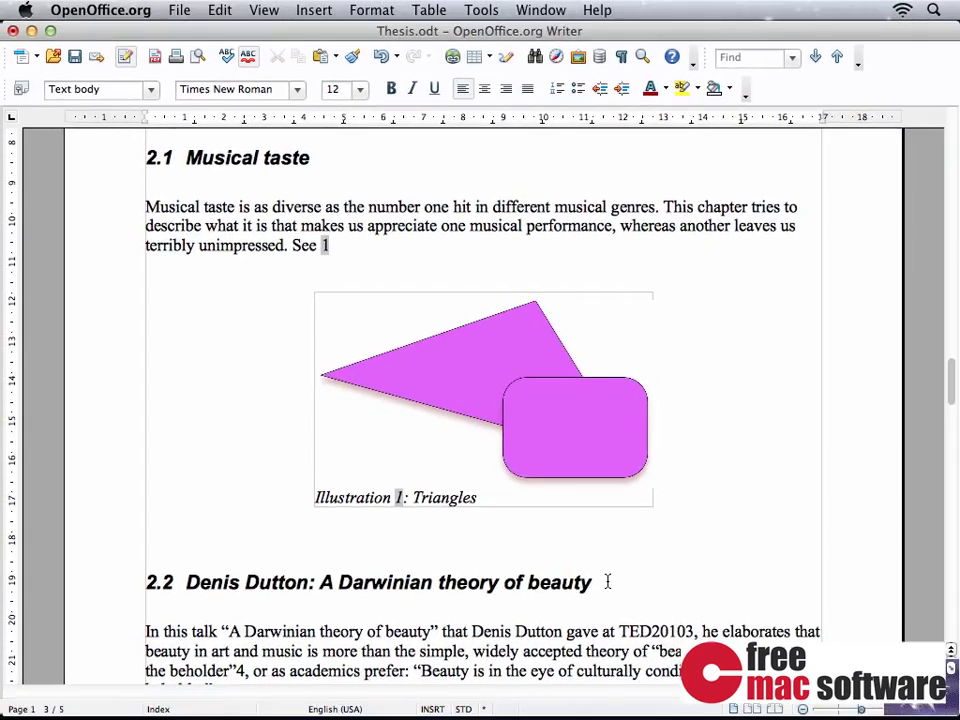
Add the word "illustration" before the cross-reference number and a period after it
{"action": "key", "text": "Left"}
{"action": "type", "text": "illustration"}
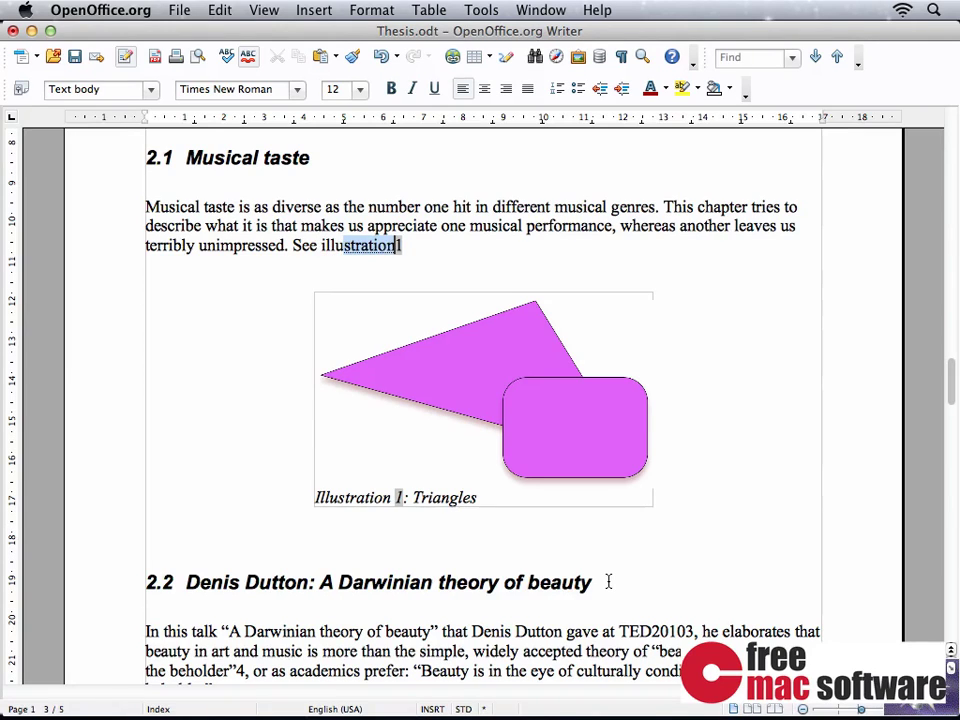
{"action": "key", "text": "Return"}
{"action": "key", "text": "Right"}
{"action": "type", "text": "."}
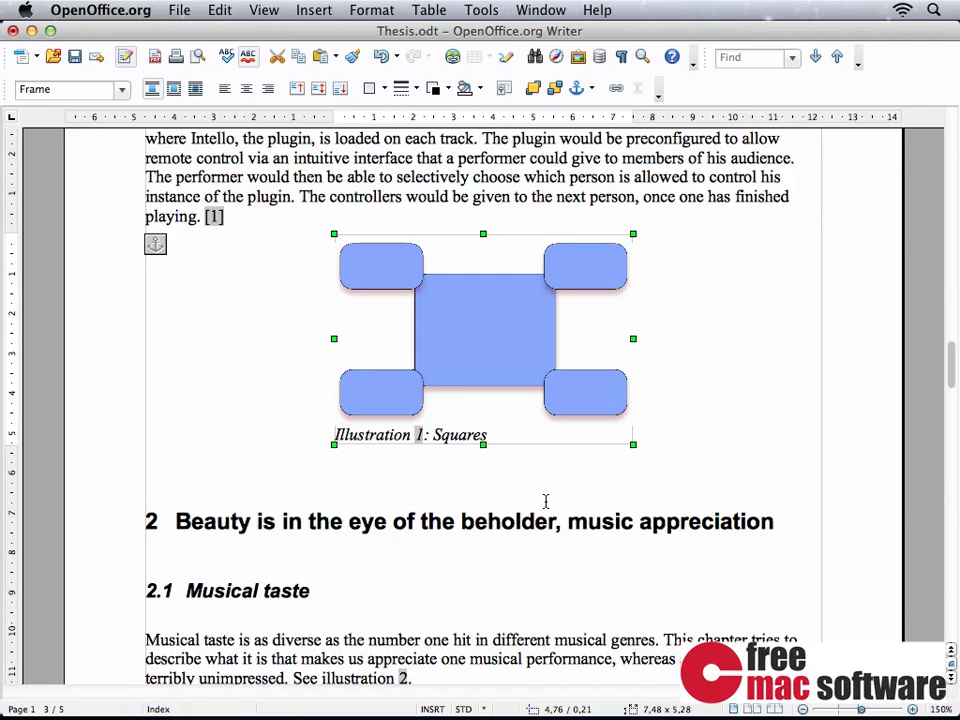
Check the Triangles caption and its cross-reference in section 2.1, and bring up the document's update commands
{"action": "scroll", "coordinate": [545, 500], "scroll_direction": "down", "scroll_amount": 3}
{"action": "scroll", "coordinate": [545, 500], "scroll_direction": "down", "scroll_amount": 7}
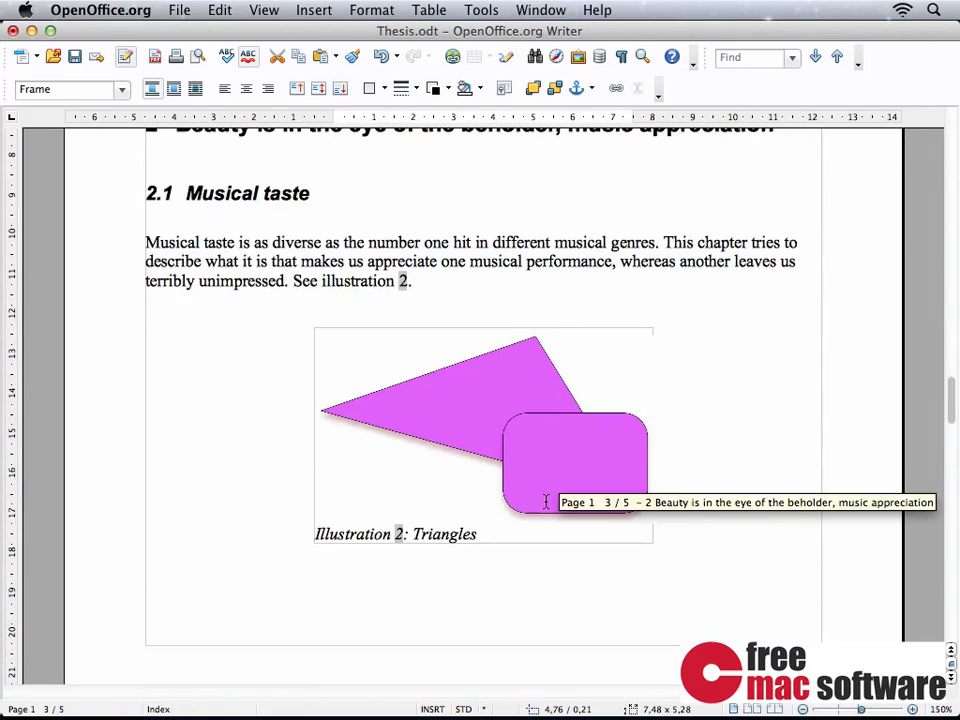
{"action": "left_click", "coordinate": [425, 290]}
{"action": "type", "text": "."}
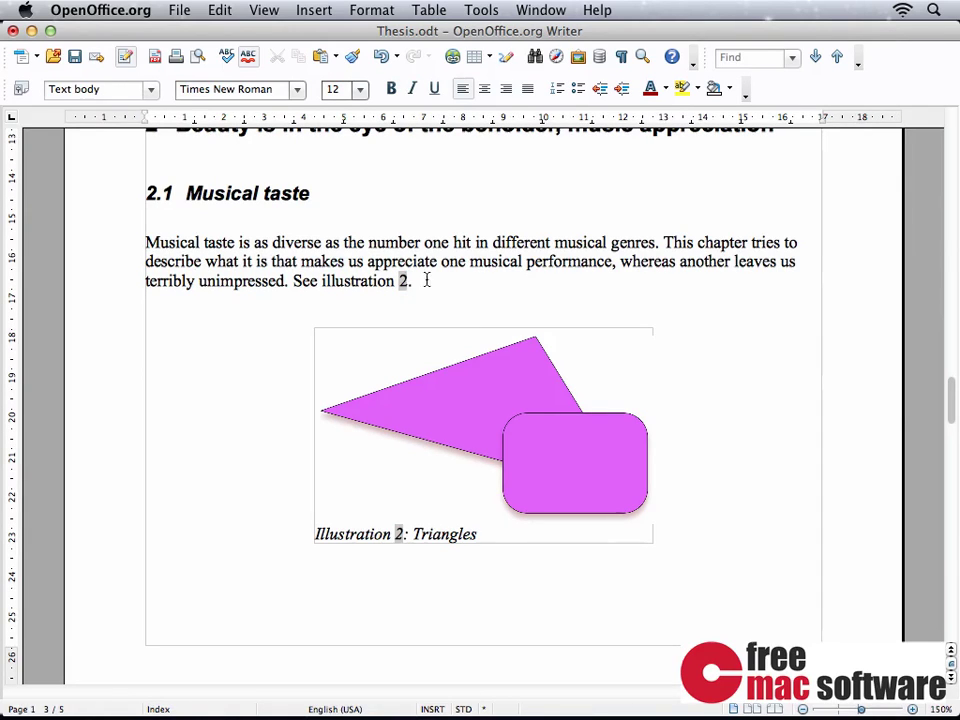
{"action": "left_click", "coordinate": [481, 10]}
{"action": "mouse_move", "coordinate": [621, 303]}
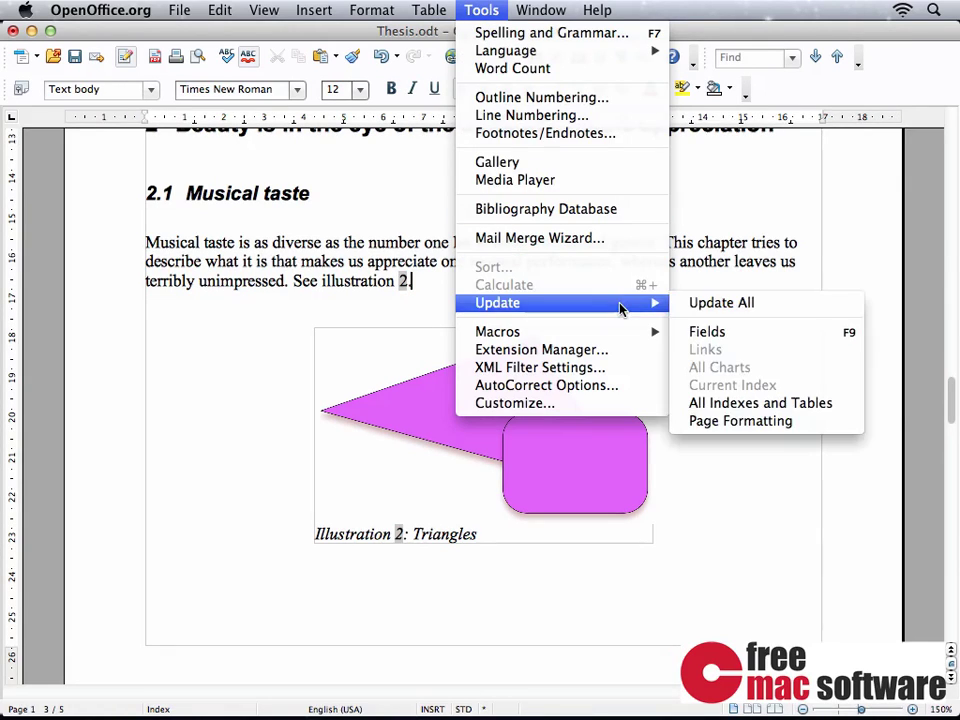